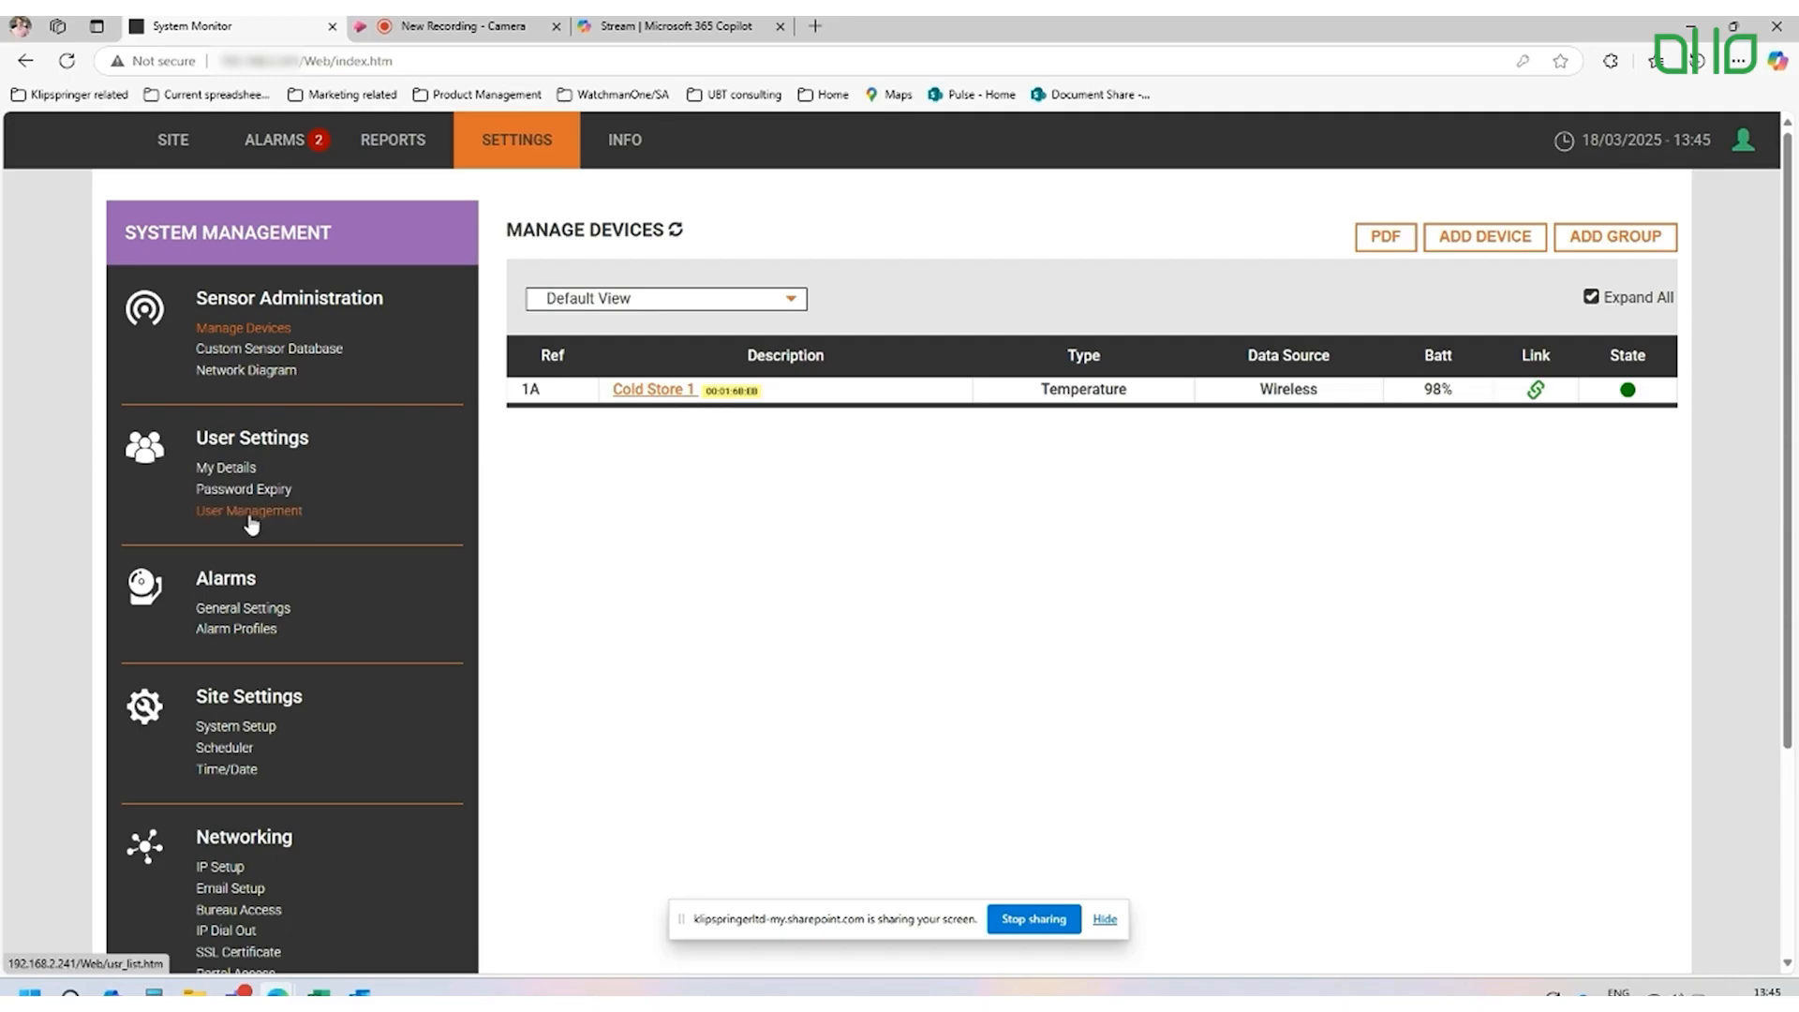
Step: Start a new user in User Management and fill in the forename, surname, initials and email address from the most recently used saved info
{"action": "left_click", "coordinate": [251, 514]}
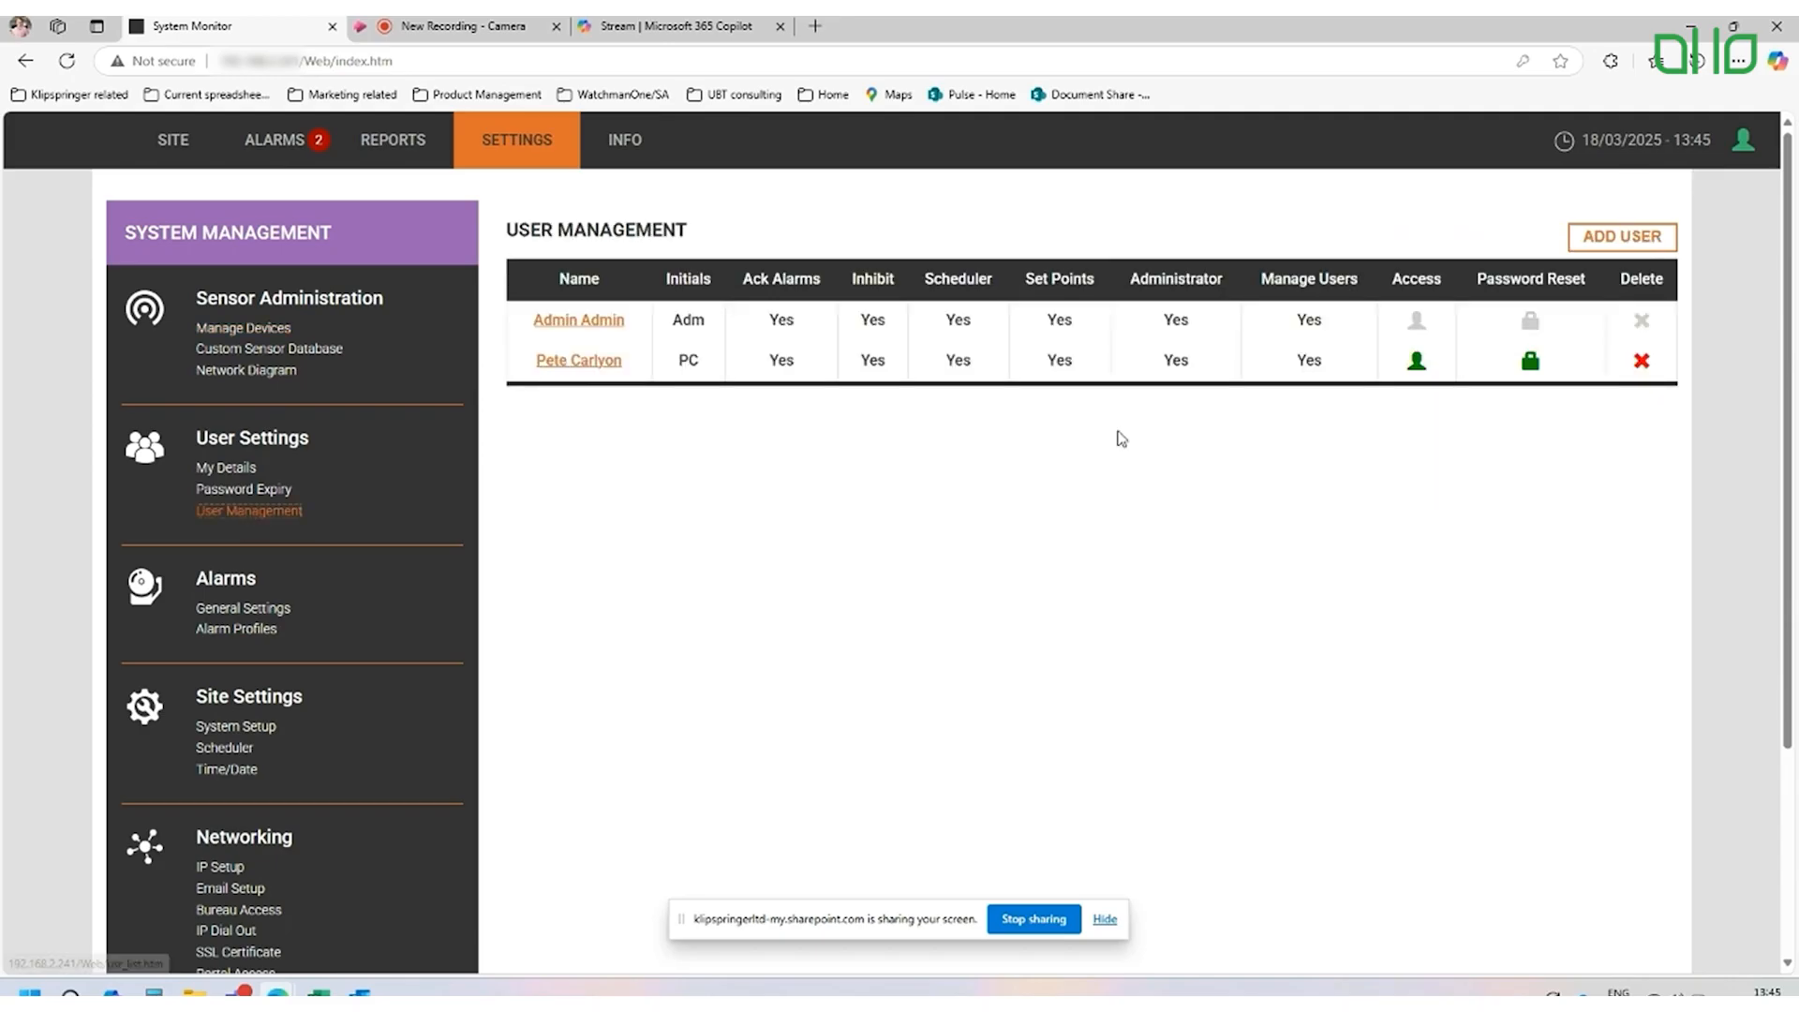
{"action": "left_click", "coordinate": [1643, 247]}
{"action": "left_click", "coordinate": [1045, 281]}
{"action": "left_click", "coordinate": [976, 300]}
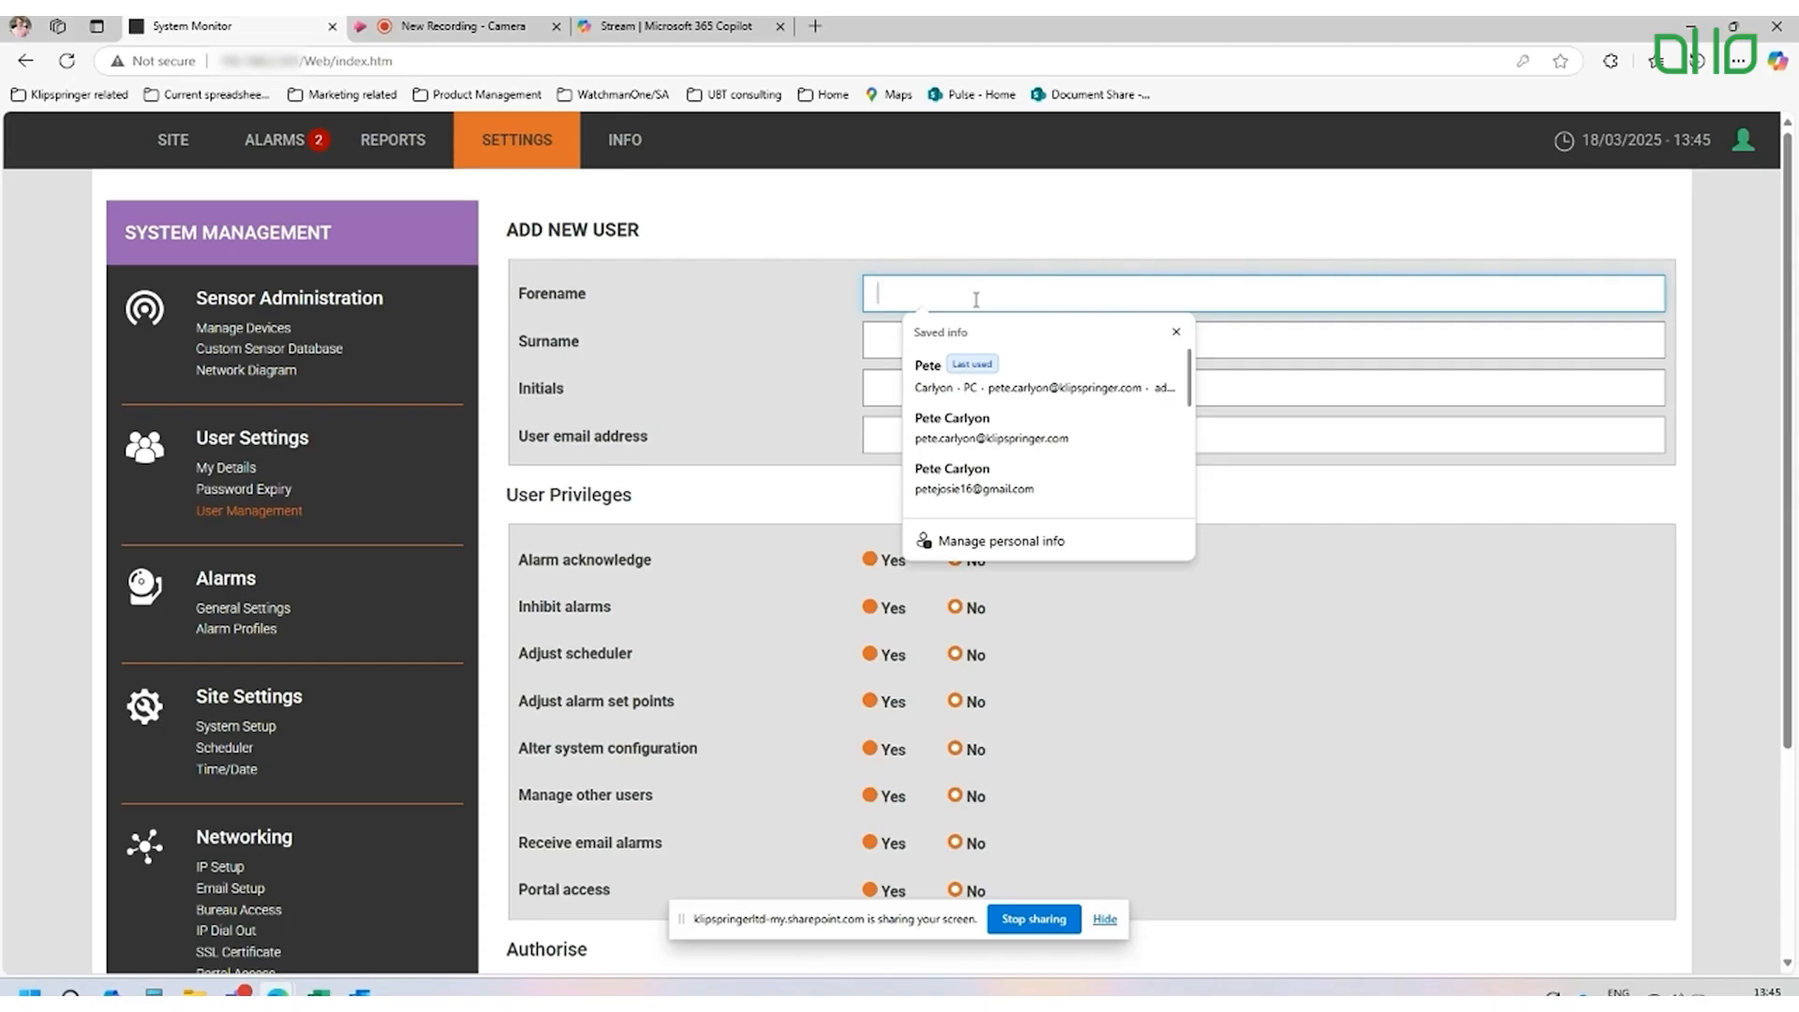
{"action": "left_click", "coordinate": [1054, 379]}
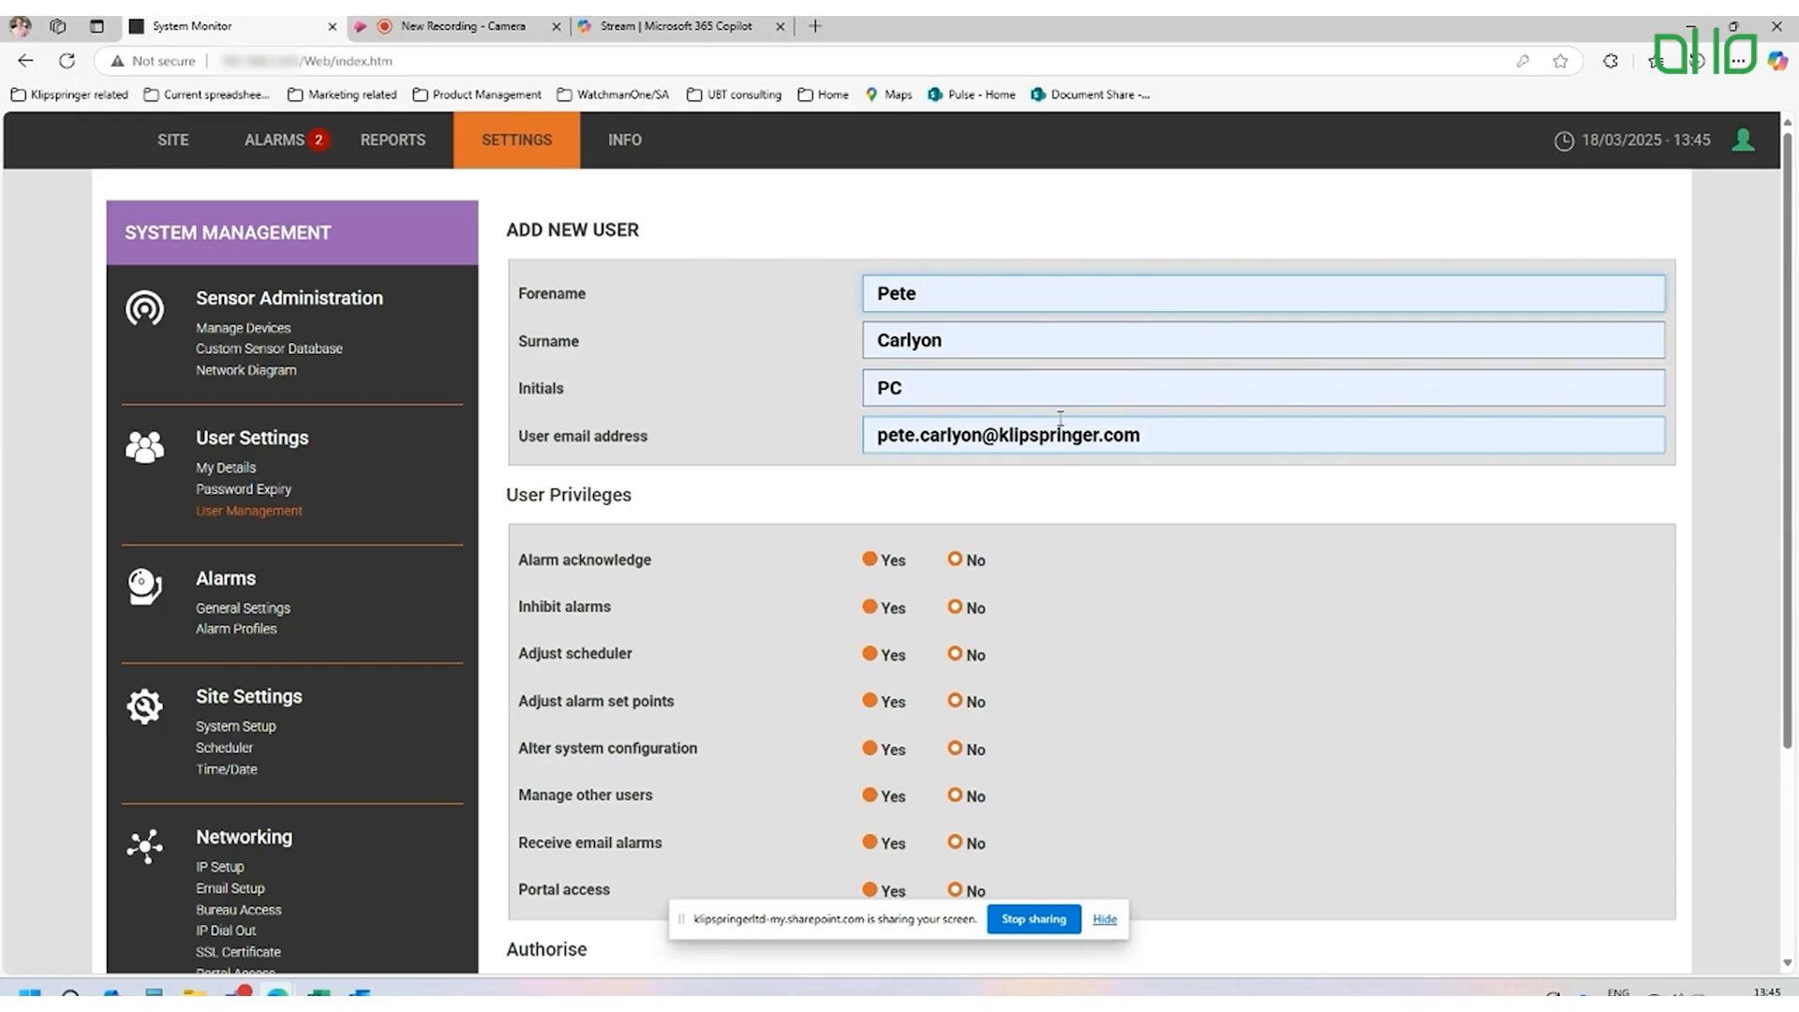
Step: Set the new user's Receive email alarms privilege to No
{"action": "scroll", "coordinate": [1059, 418], "scroll_direction": "down", "scroll_amount": 1}
{"action": "scroll", "coordinate": [1060, 418], "scroll_direction": "down", "scroll_amount": 1}
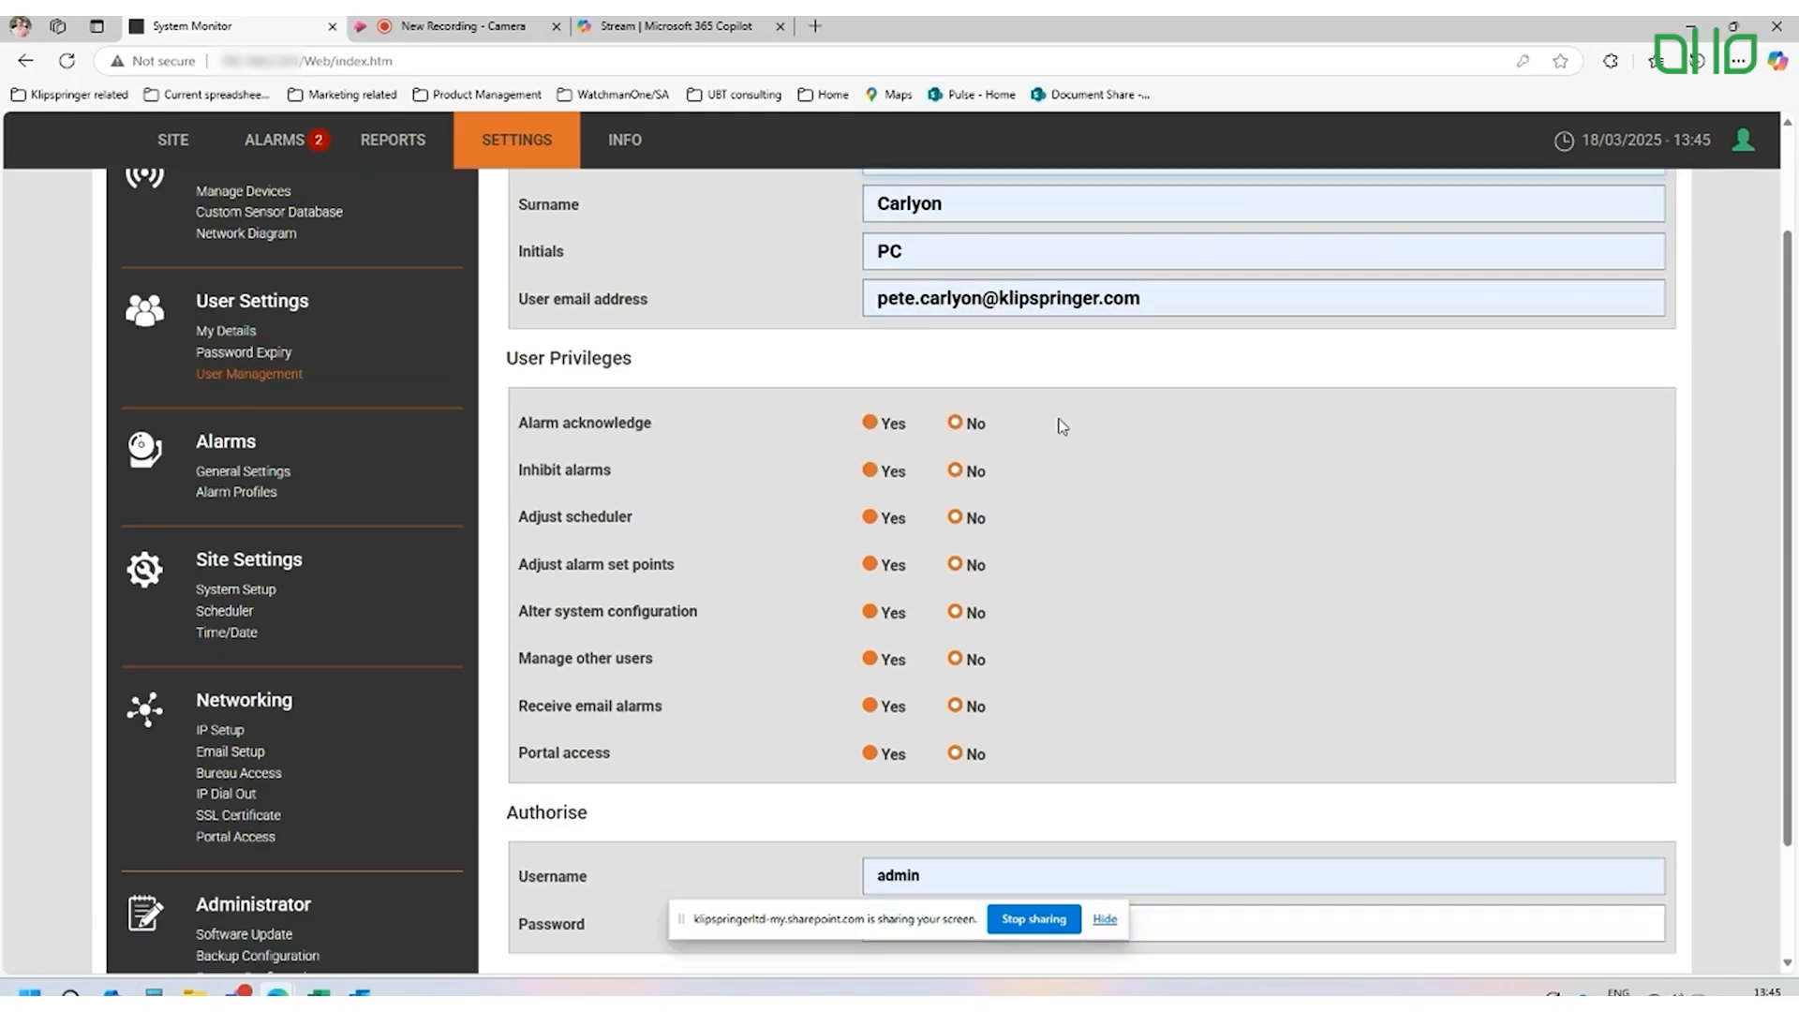
{"action": "scroll", "coordinate": [1062, 426], "scroll_direction": "down", "scroll_amount": 1}
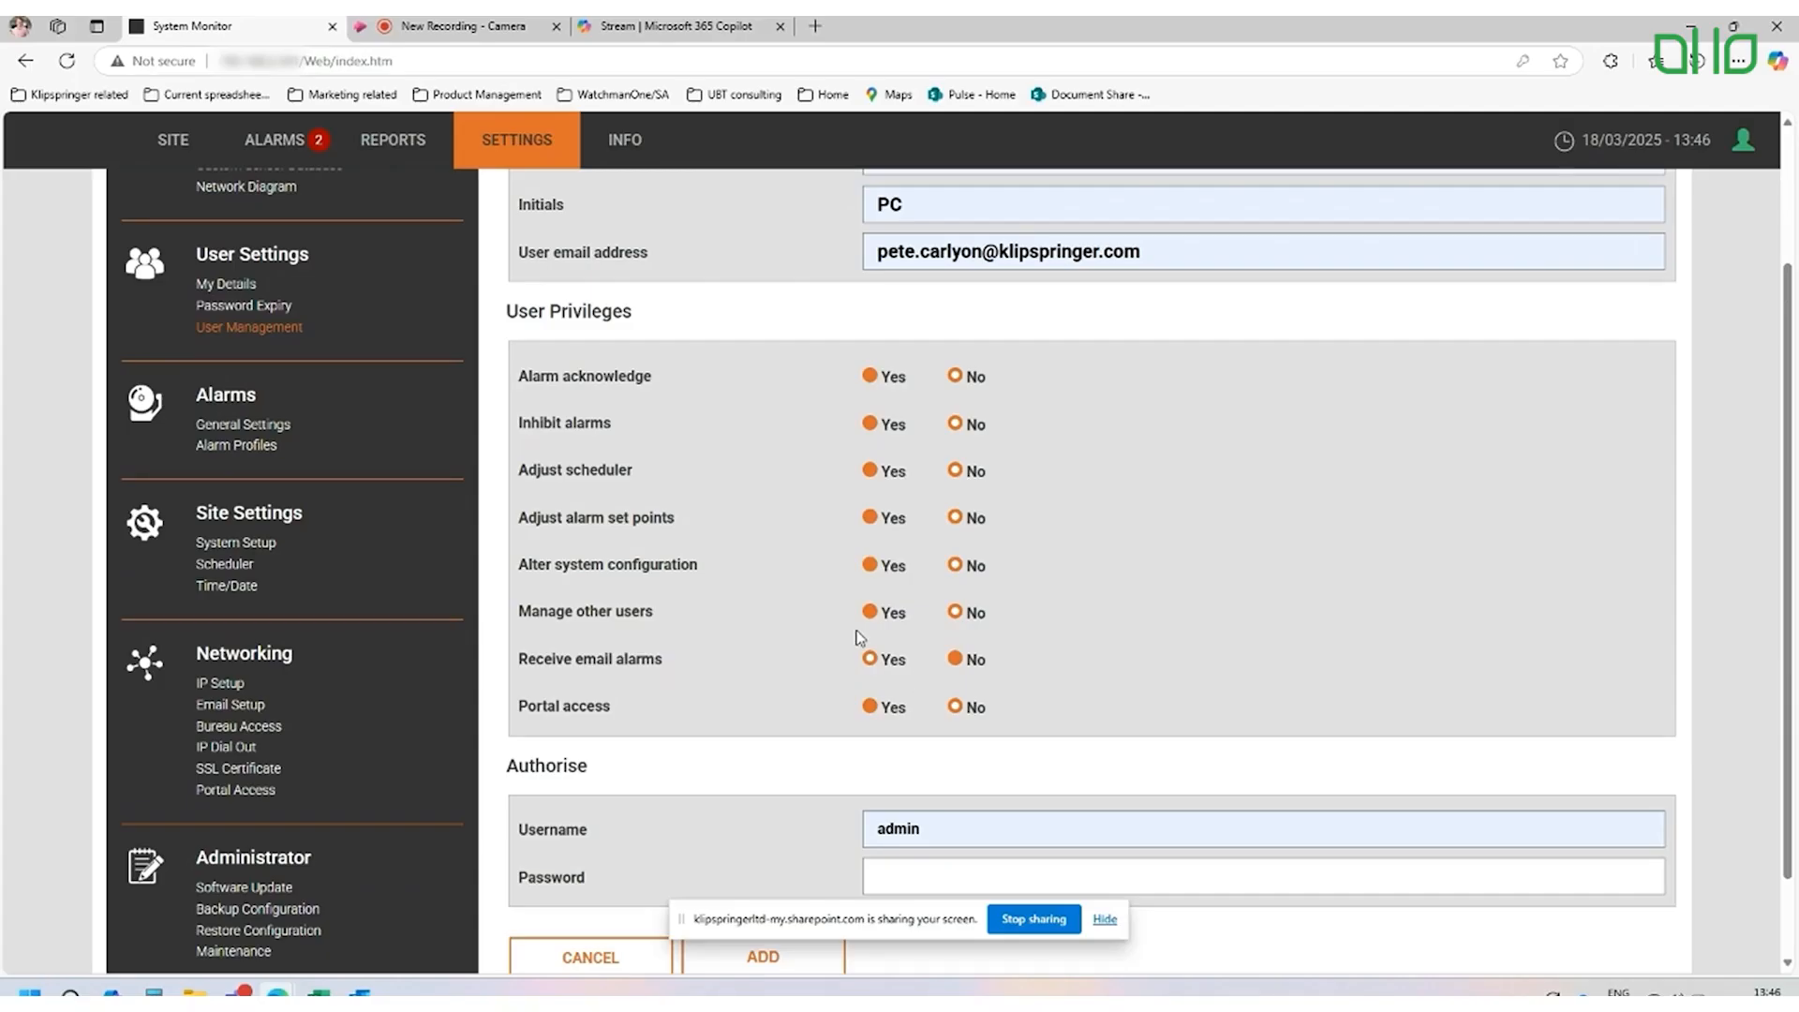
{"action": "scroll", "coordinate": [860, 638], "scroll_direction": "down", "scroll_amount": 1}
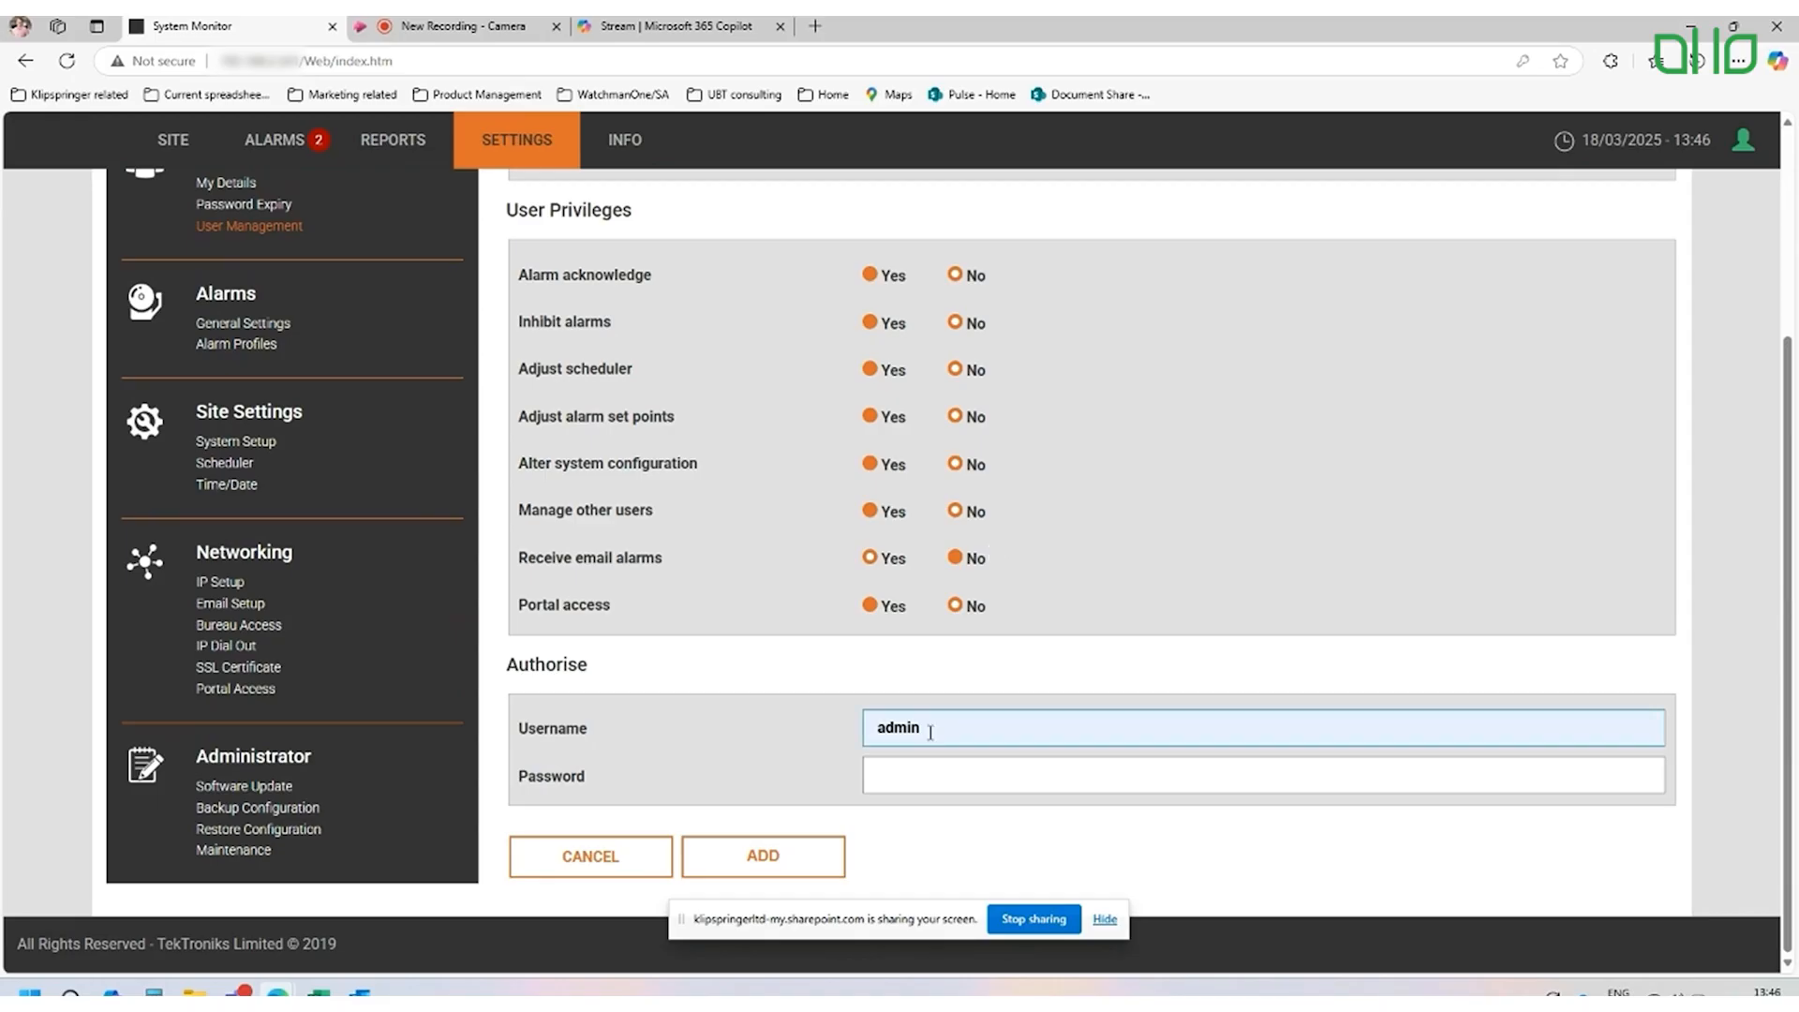
Step: Authorise the new user by entering the admin account's password and add the user
{"action": "left_click", "coordinate": [924, 778]}
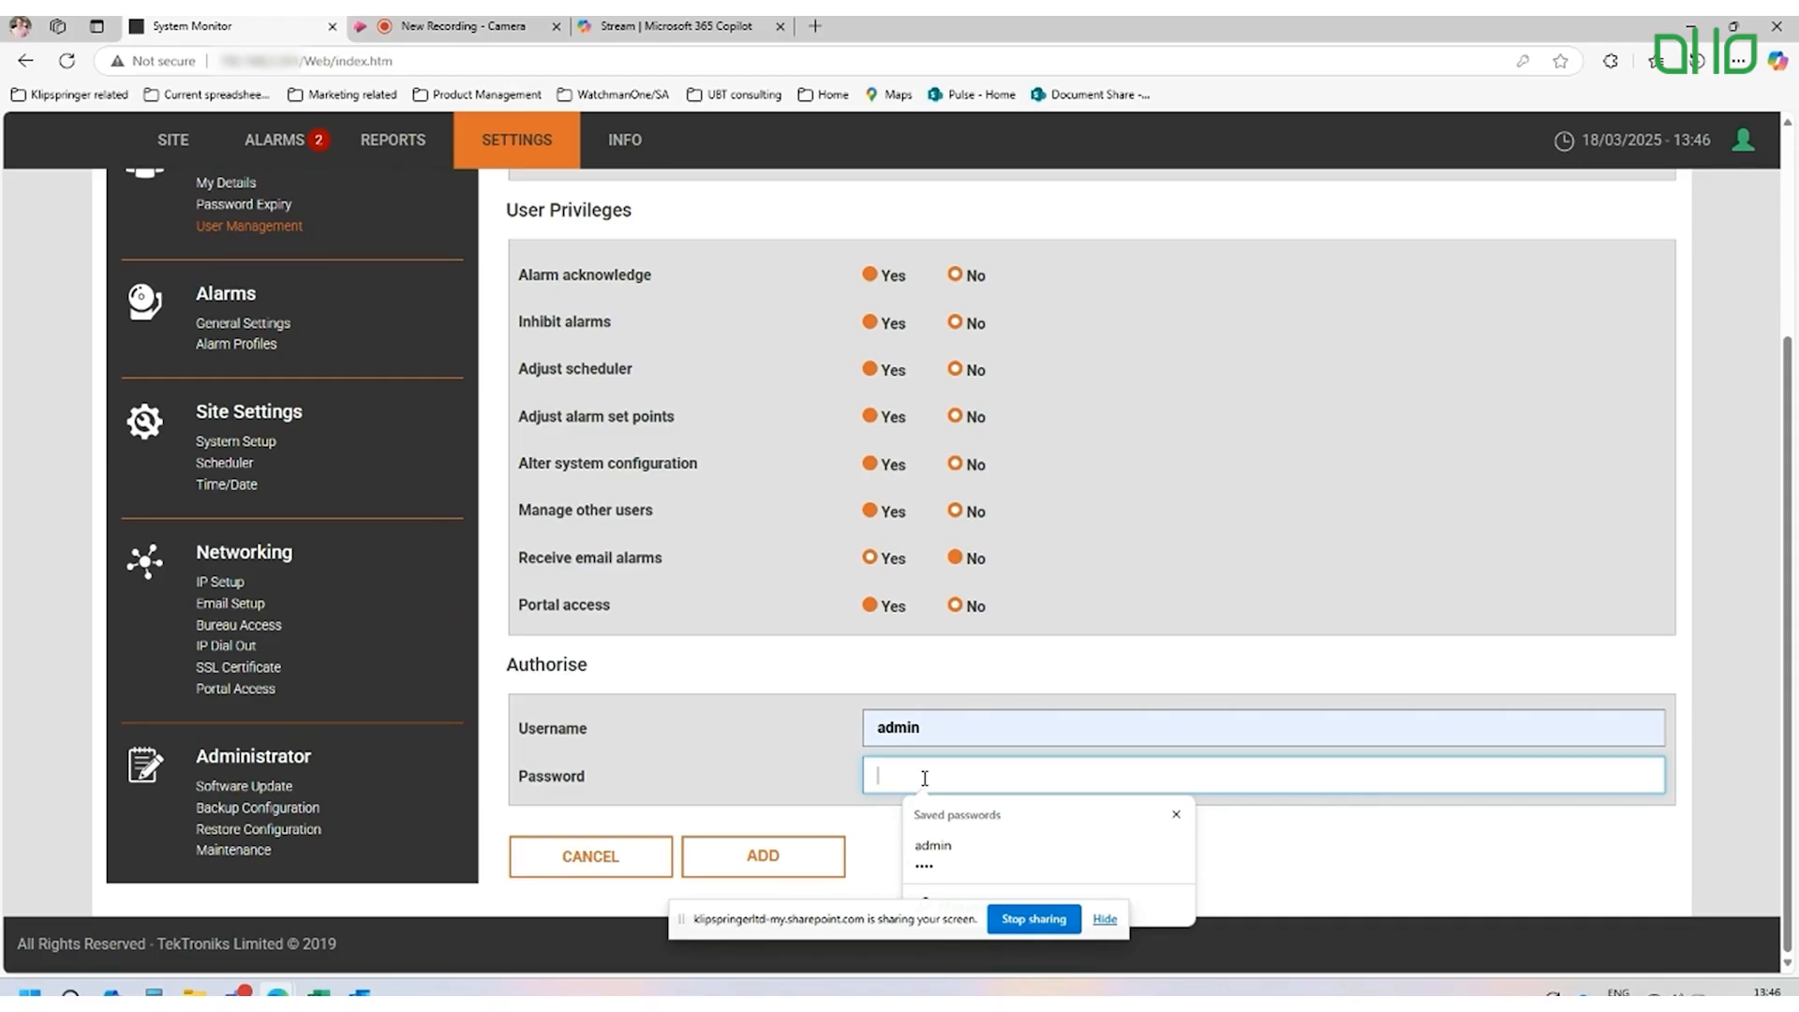
{"action": "type", "text": "****"}
{"action": "left_click", "coordinate": [806, 843]}
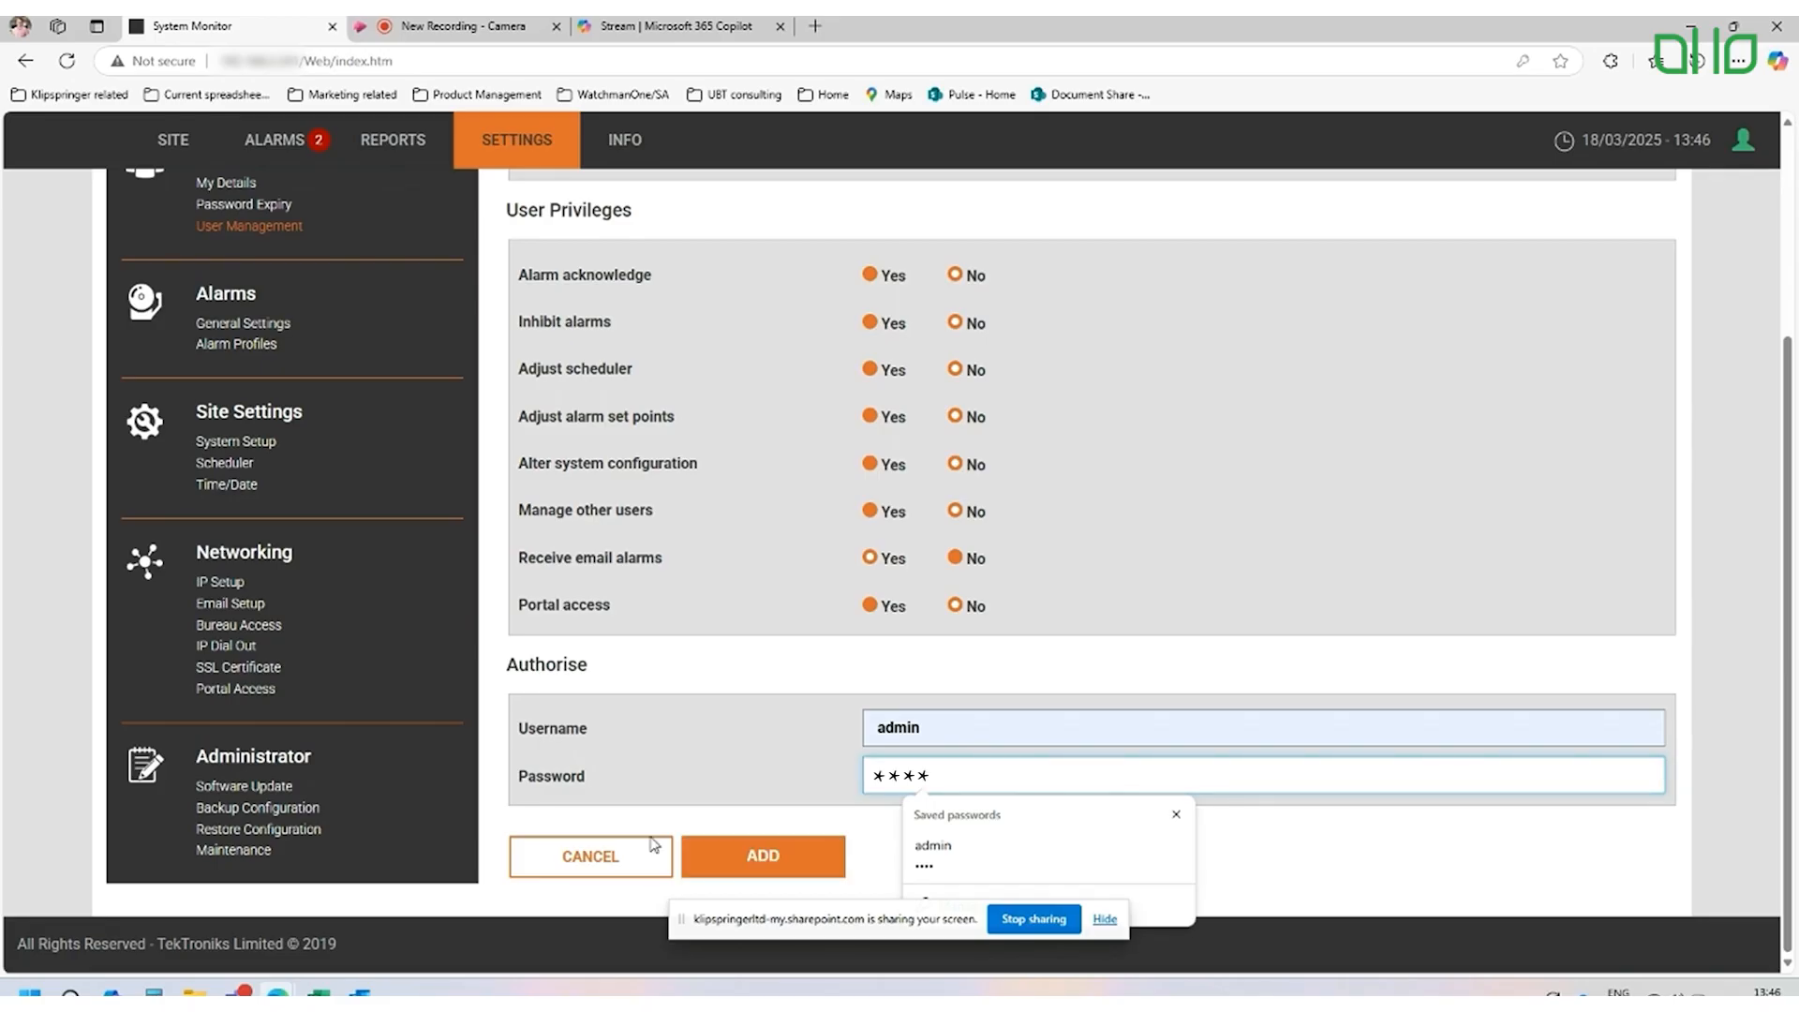
{"action": "left_click", "coordinate": [755, 866]}
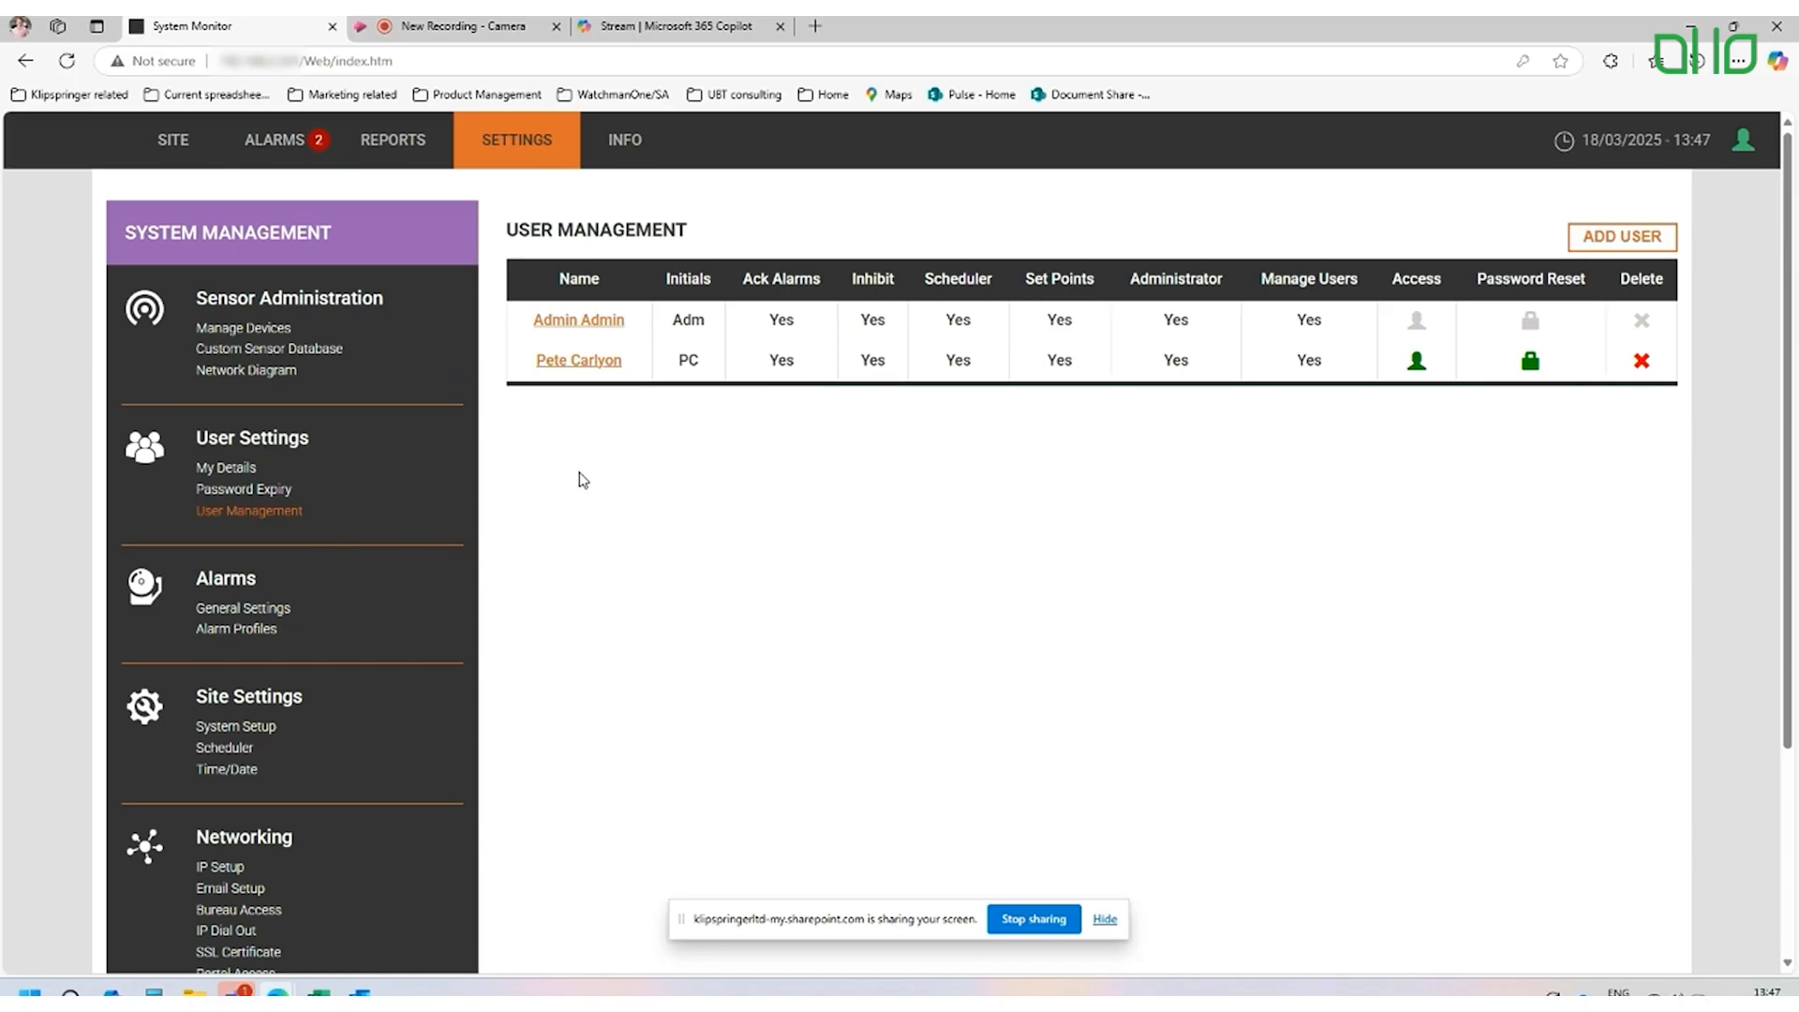
Step: Open the Cold Store 1 sensor from the site status list and set its Alarm1 high limit to 20
{"action": "left_click", "coordinate": [164, 136]}
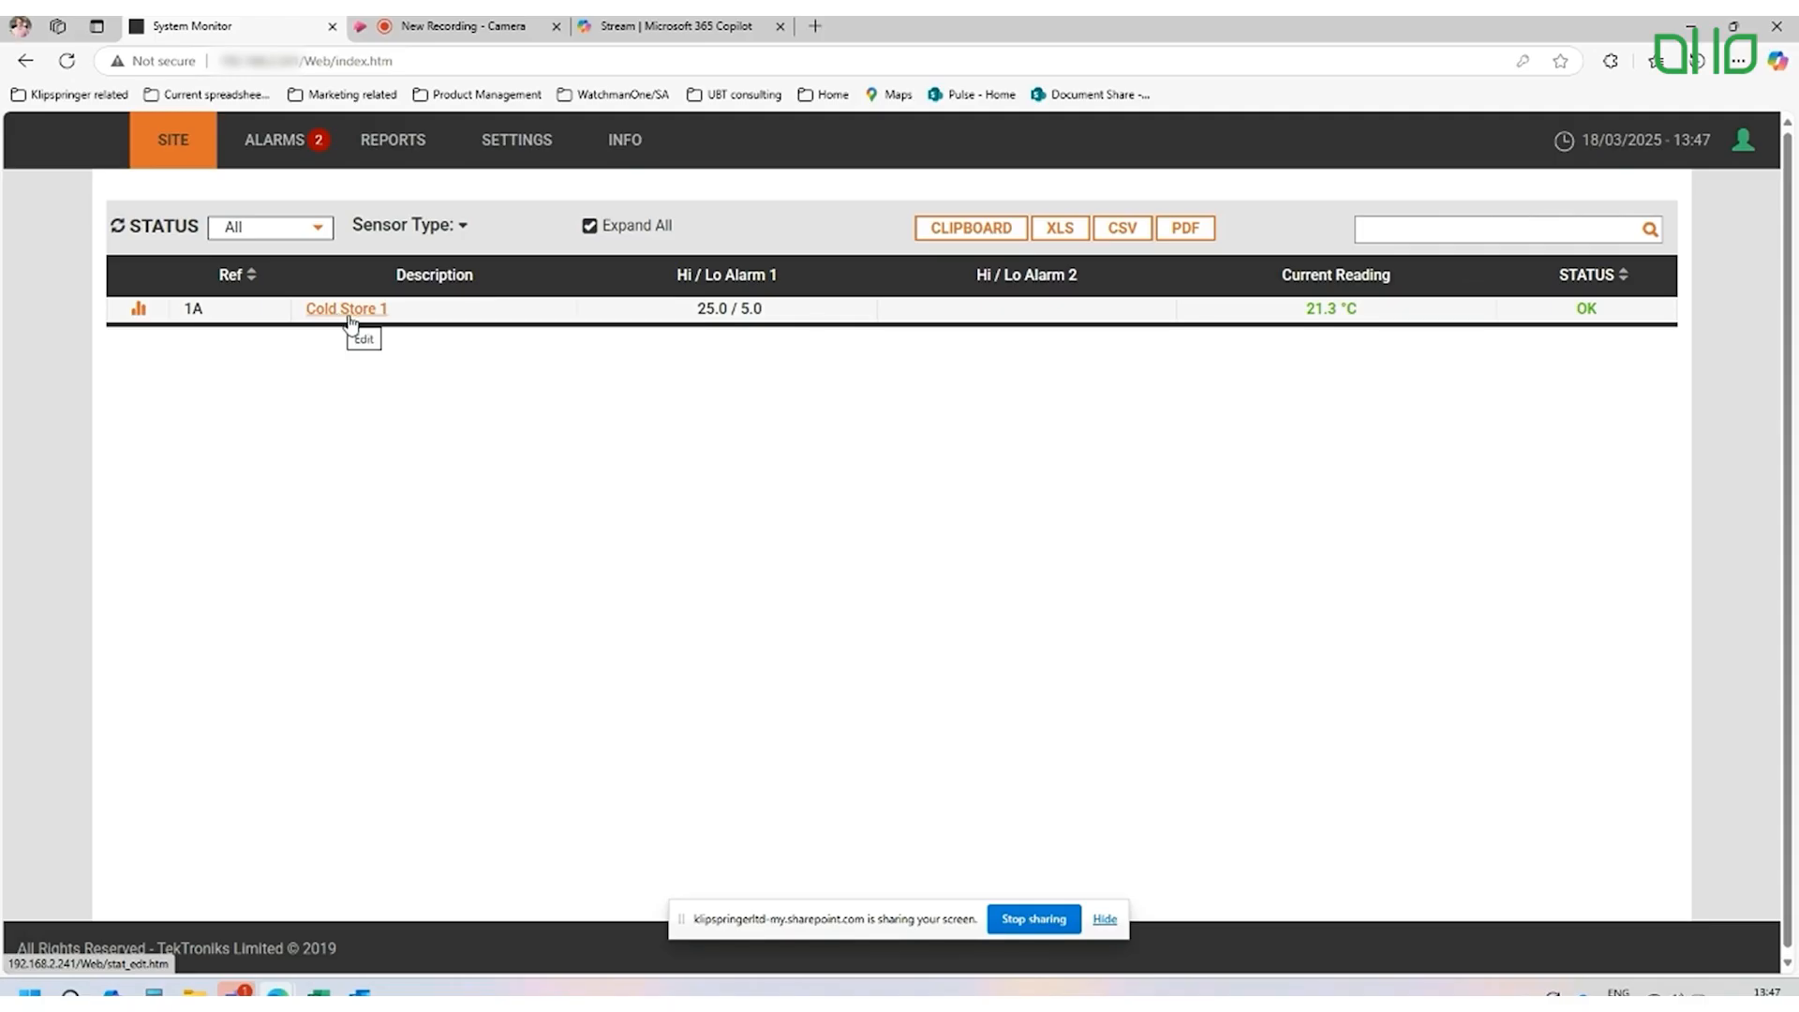
{"action": "left_click", "coordinate": [349, 321]}
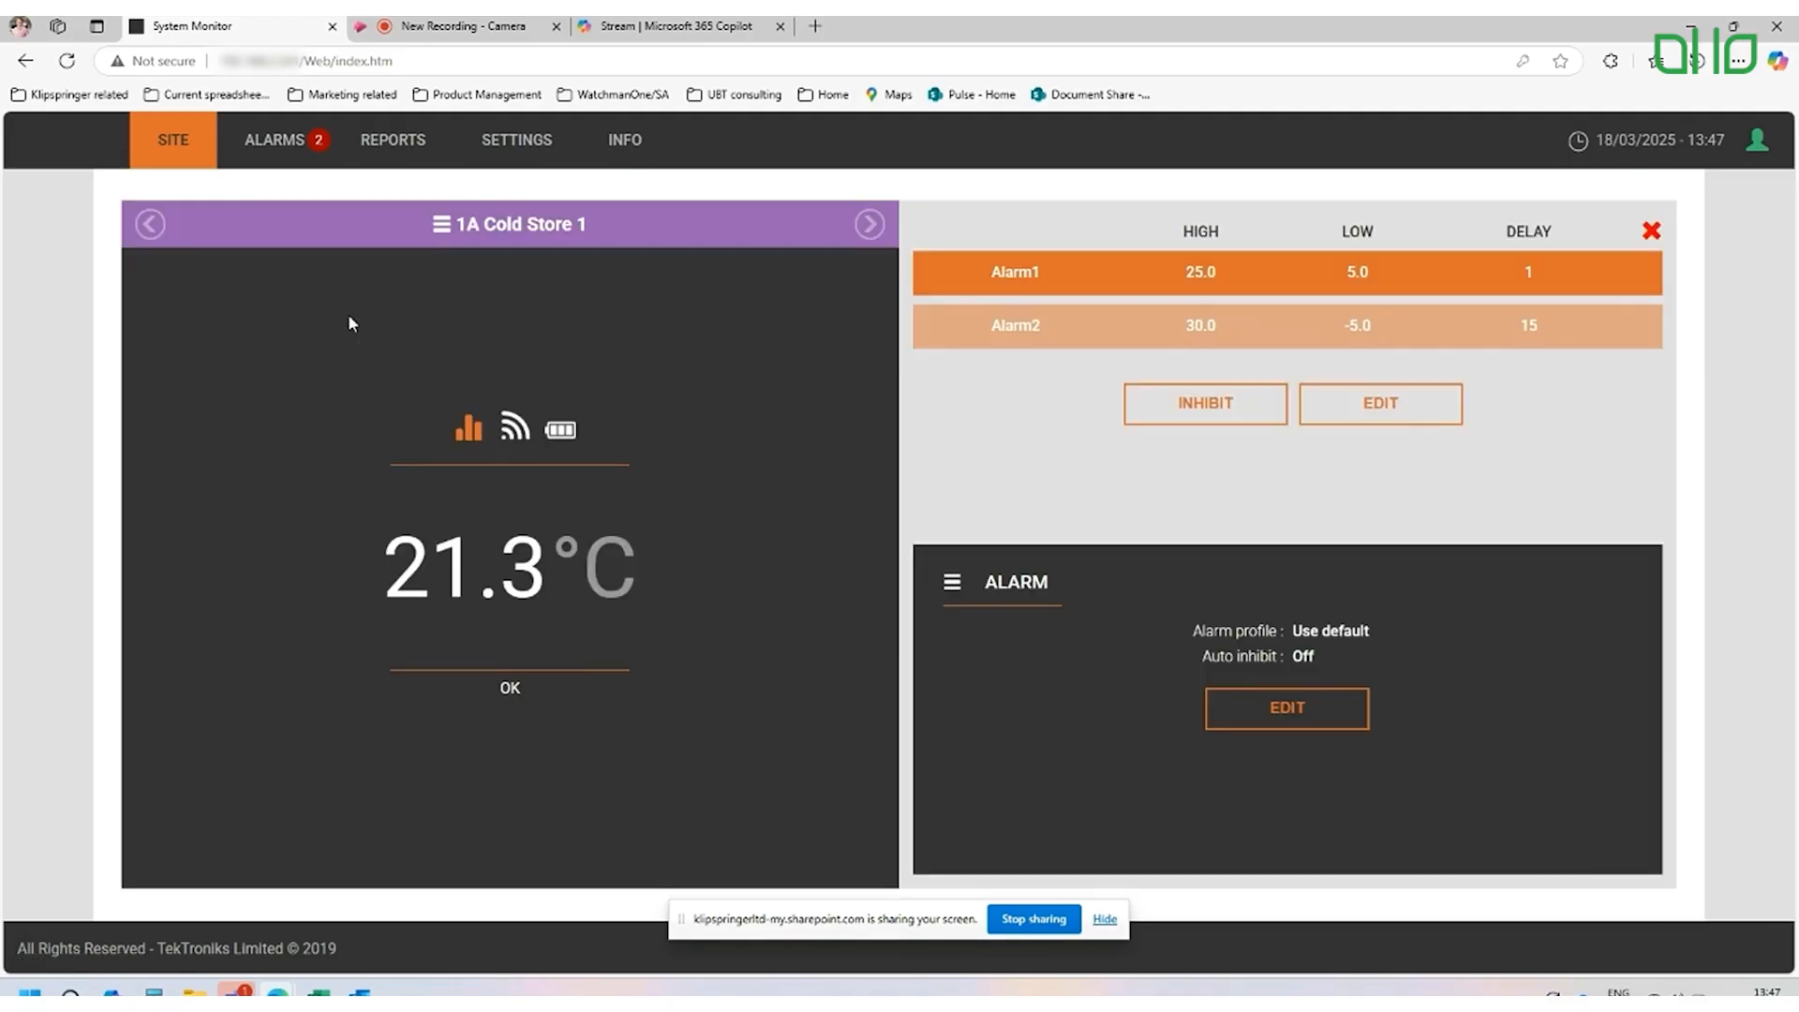
{"action": "left_click", "coordinate": [1376, 410]}
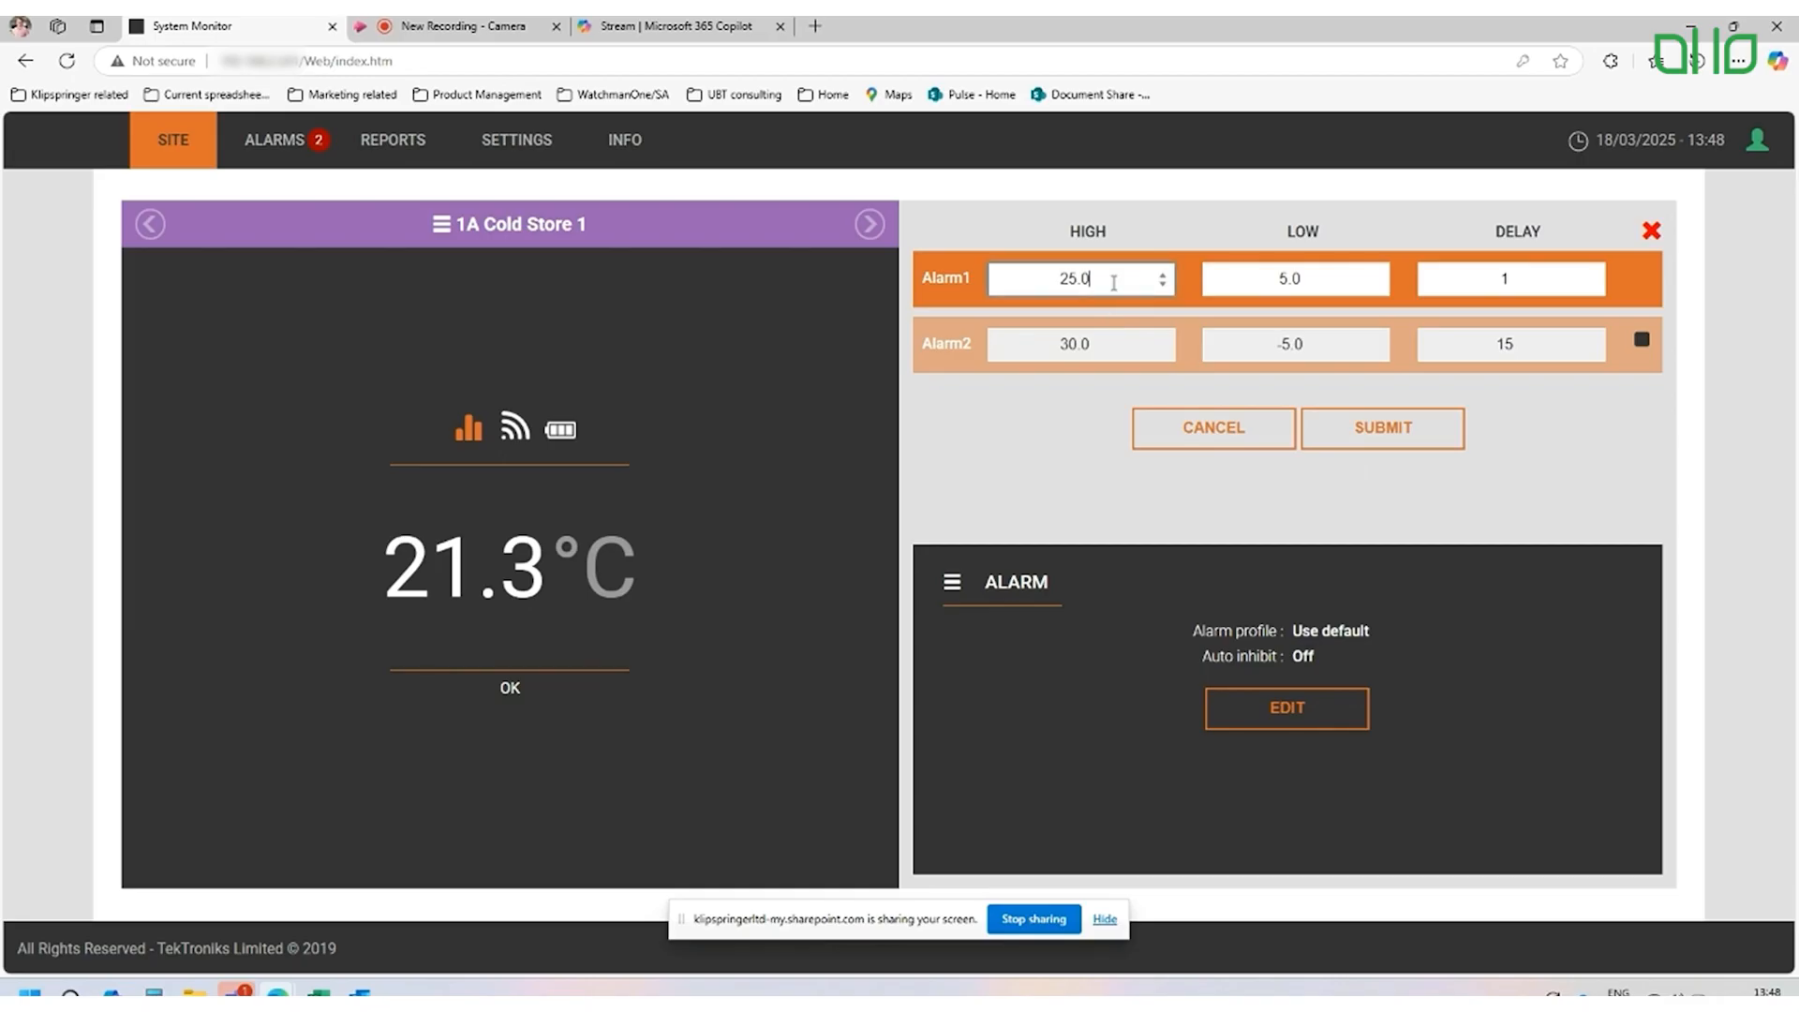
{"action": "key", "text": "BackSpace"}
{"action": "key", "text": "BackSpace"}
{"action": "key", "text": "Tab"}
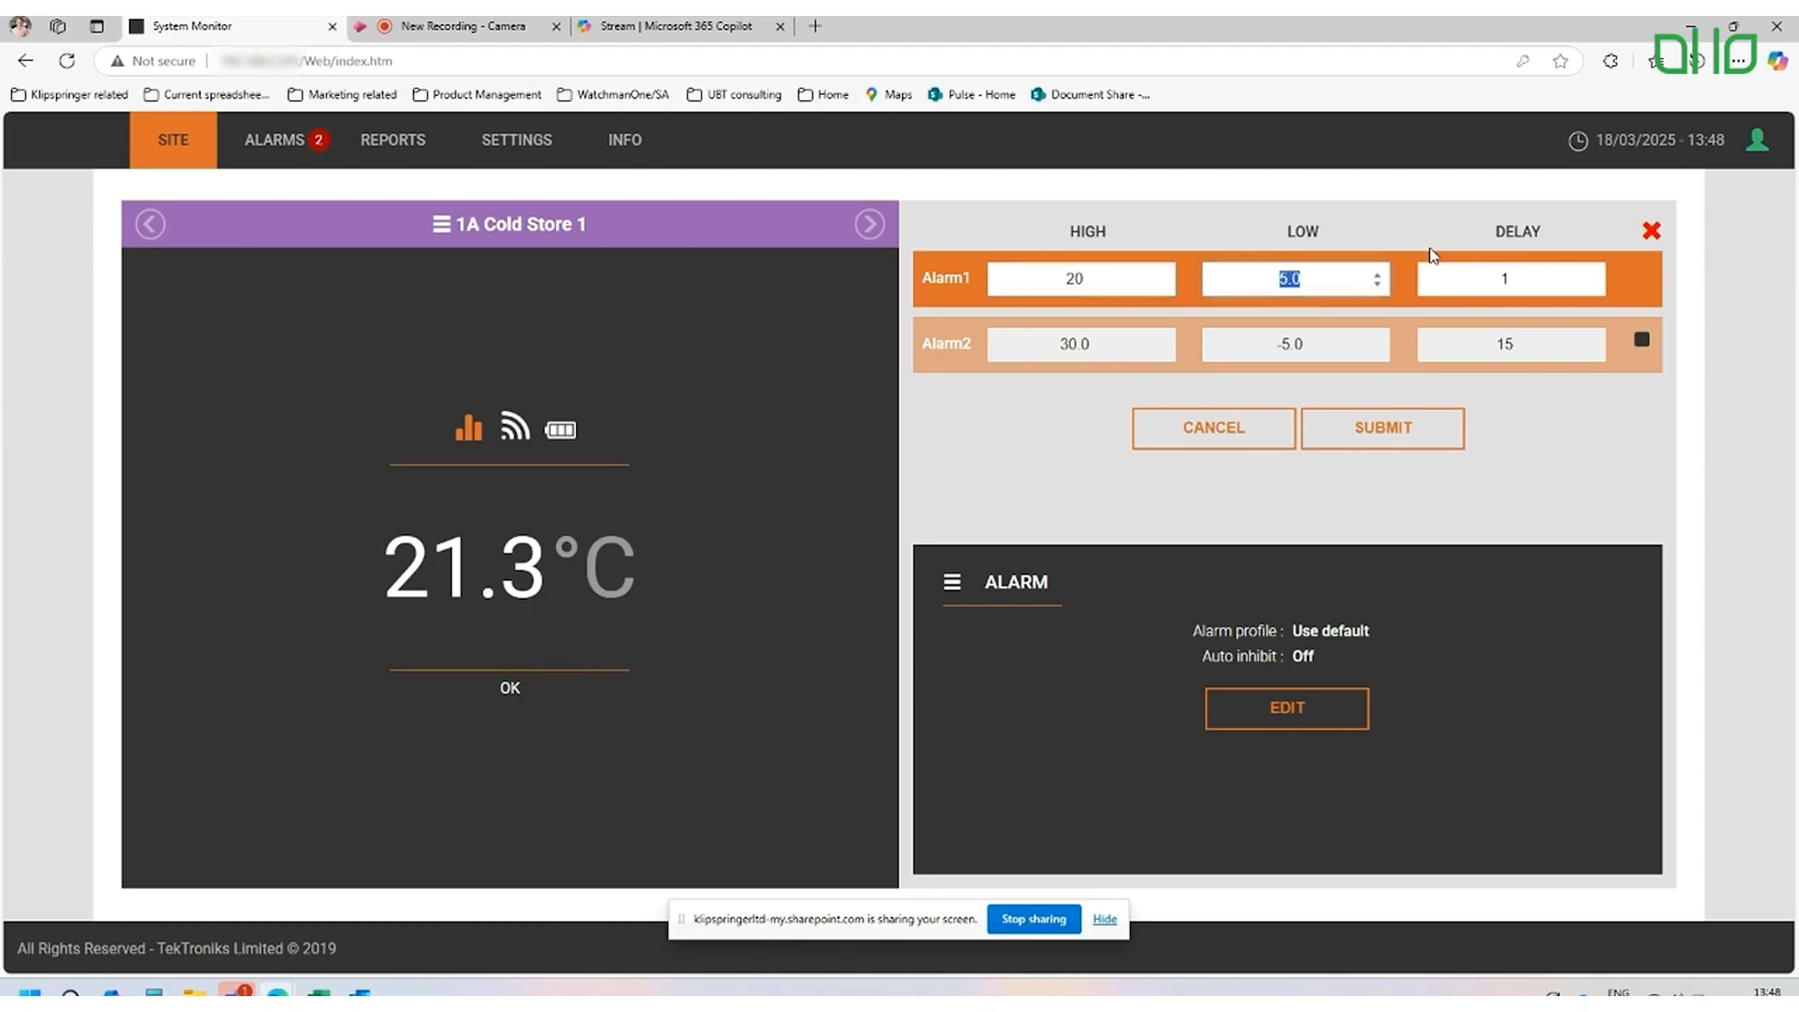
{"action": "left_click", "coordinate": [1540, 280]}
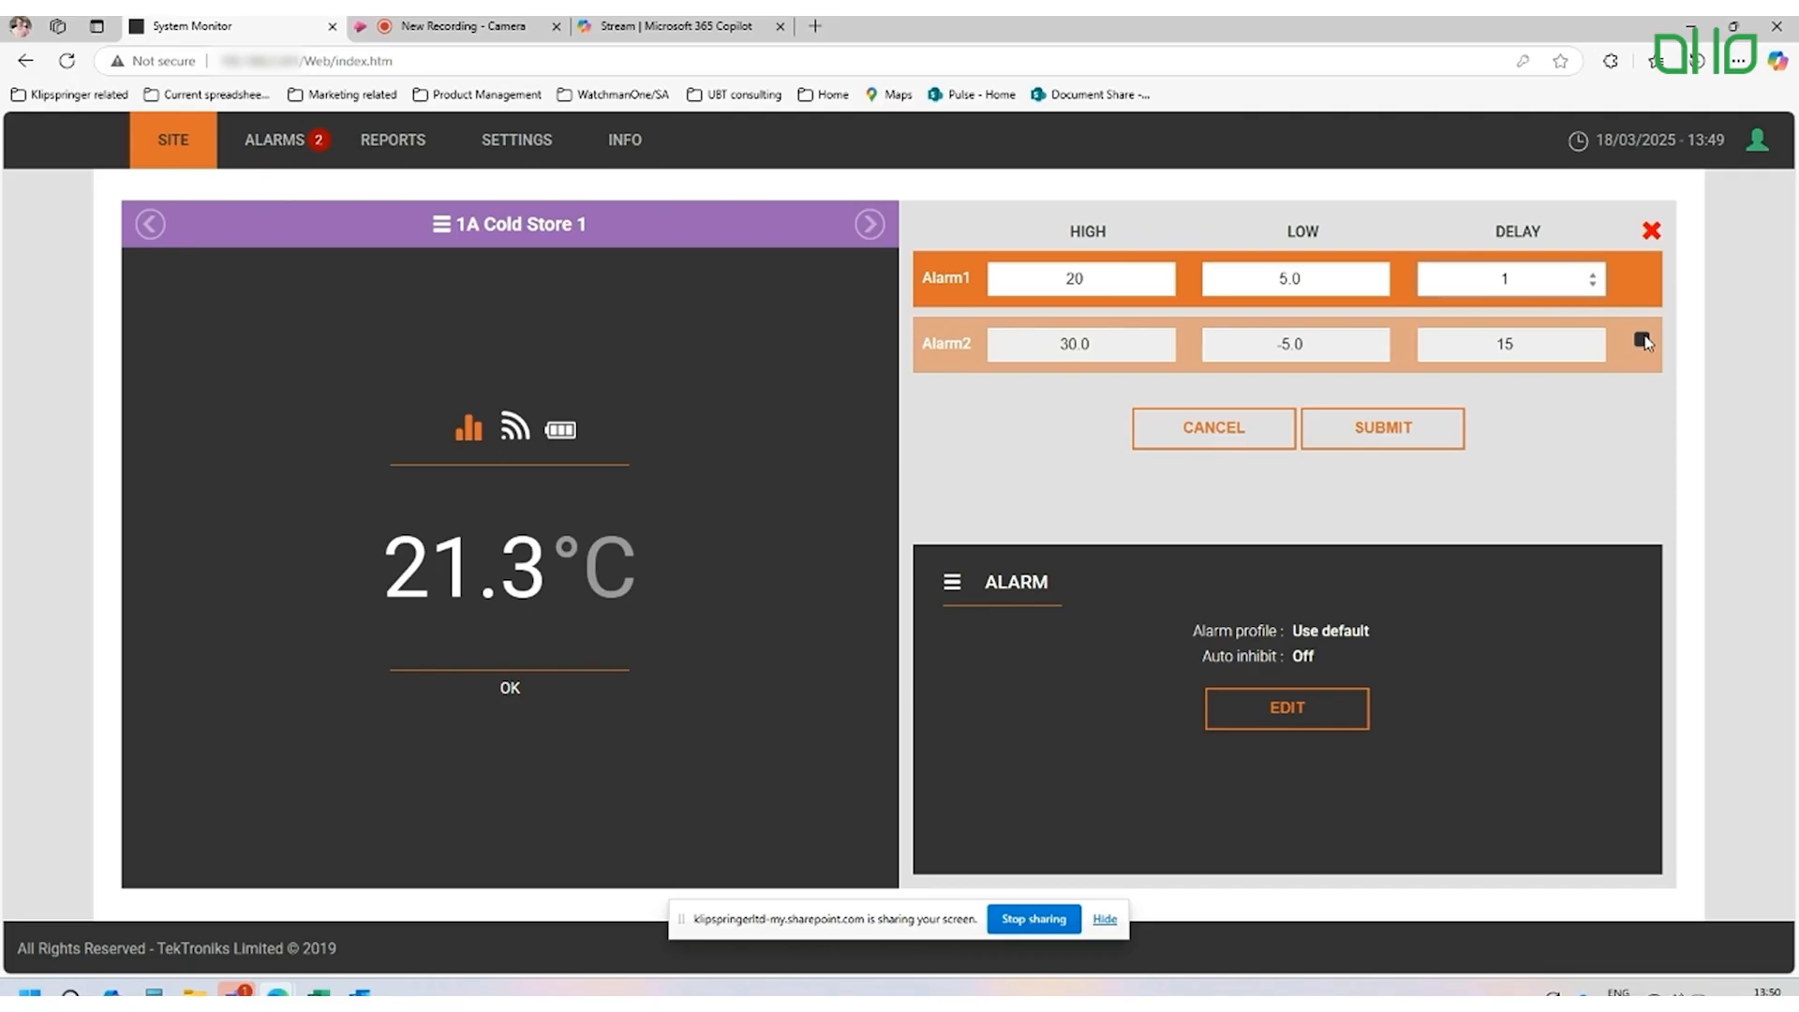
Step: Enable Alarm2 for Cold Store 1 and set its delay to 1
{"action": "left_click", "coordinate": [1642, 340]}
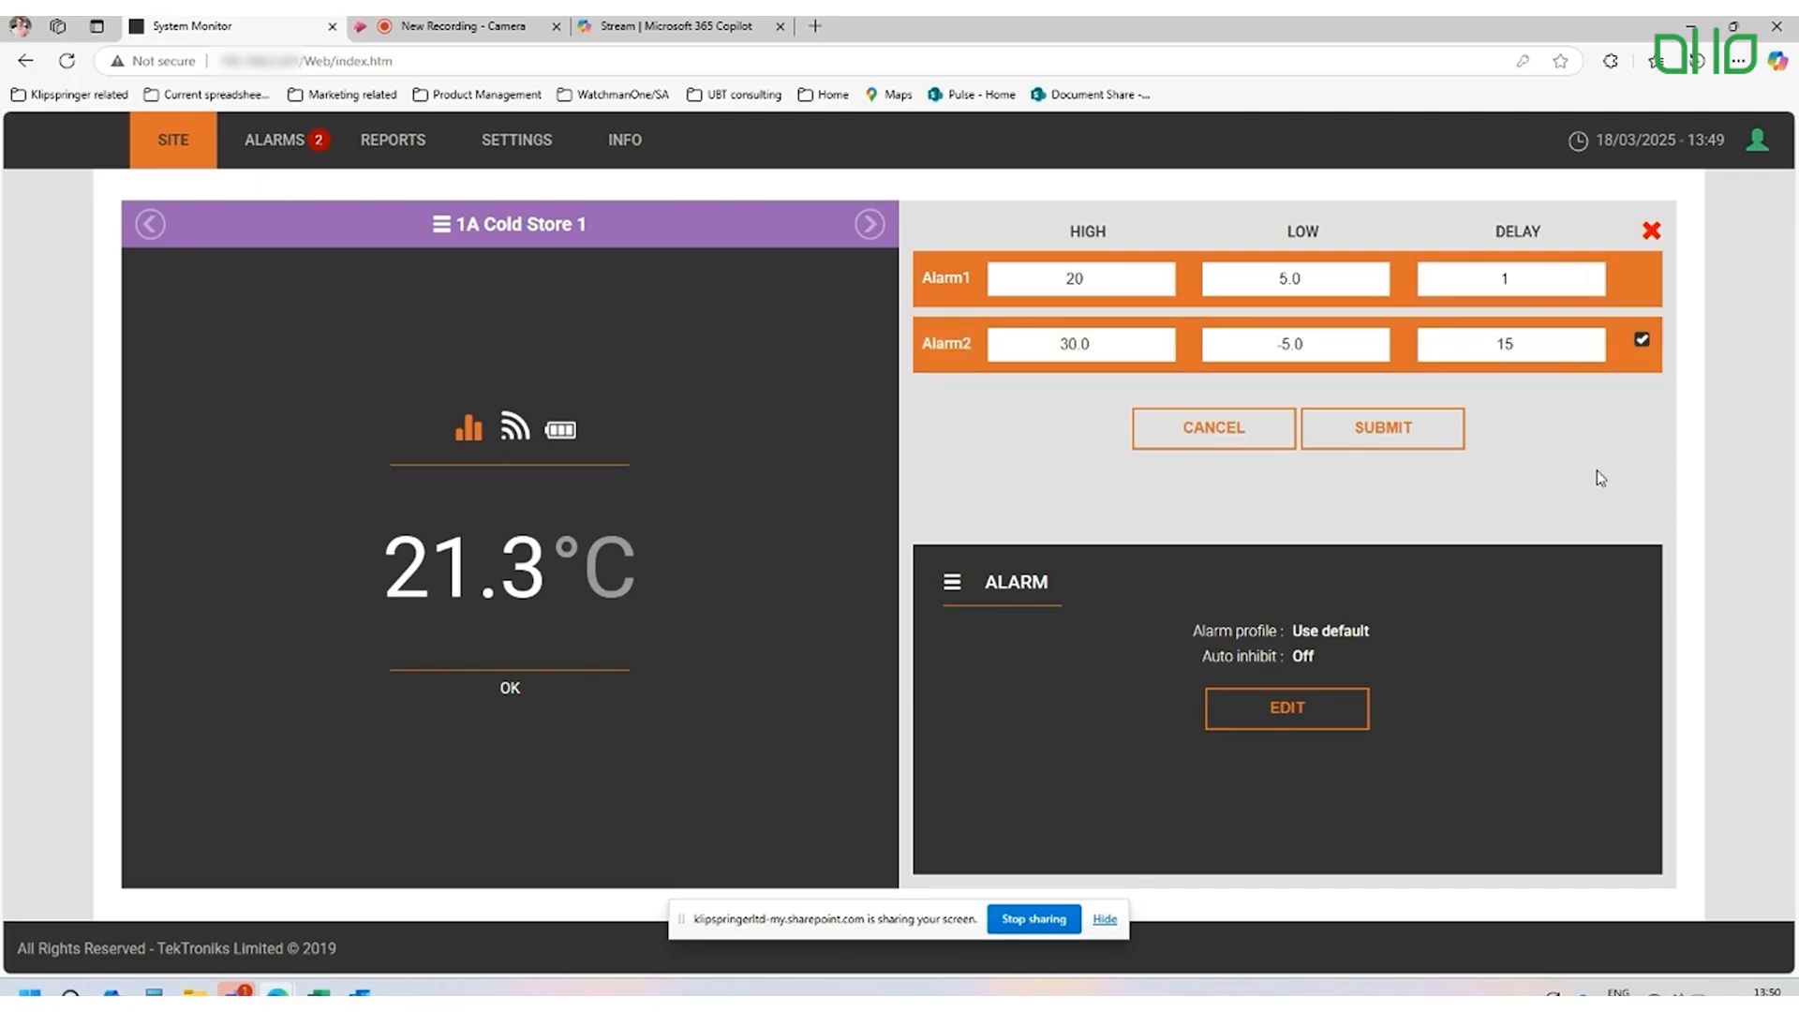
{"action": "left_click", "coordinate": [1114, 334]}
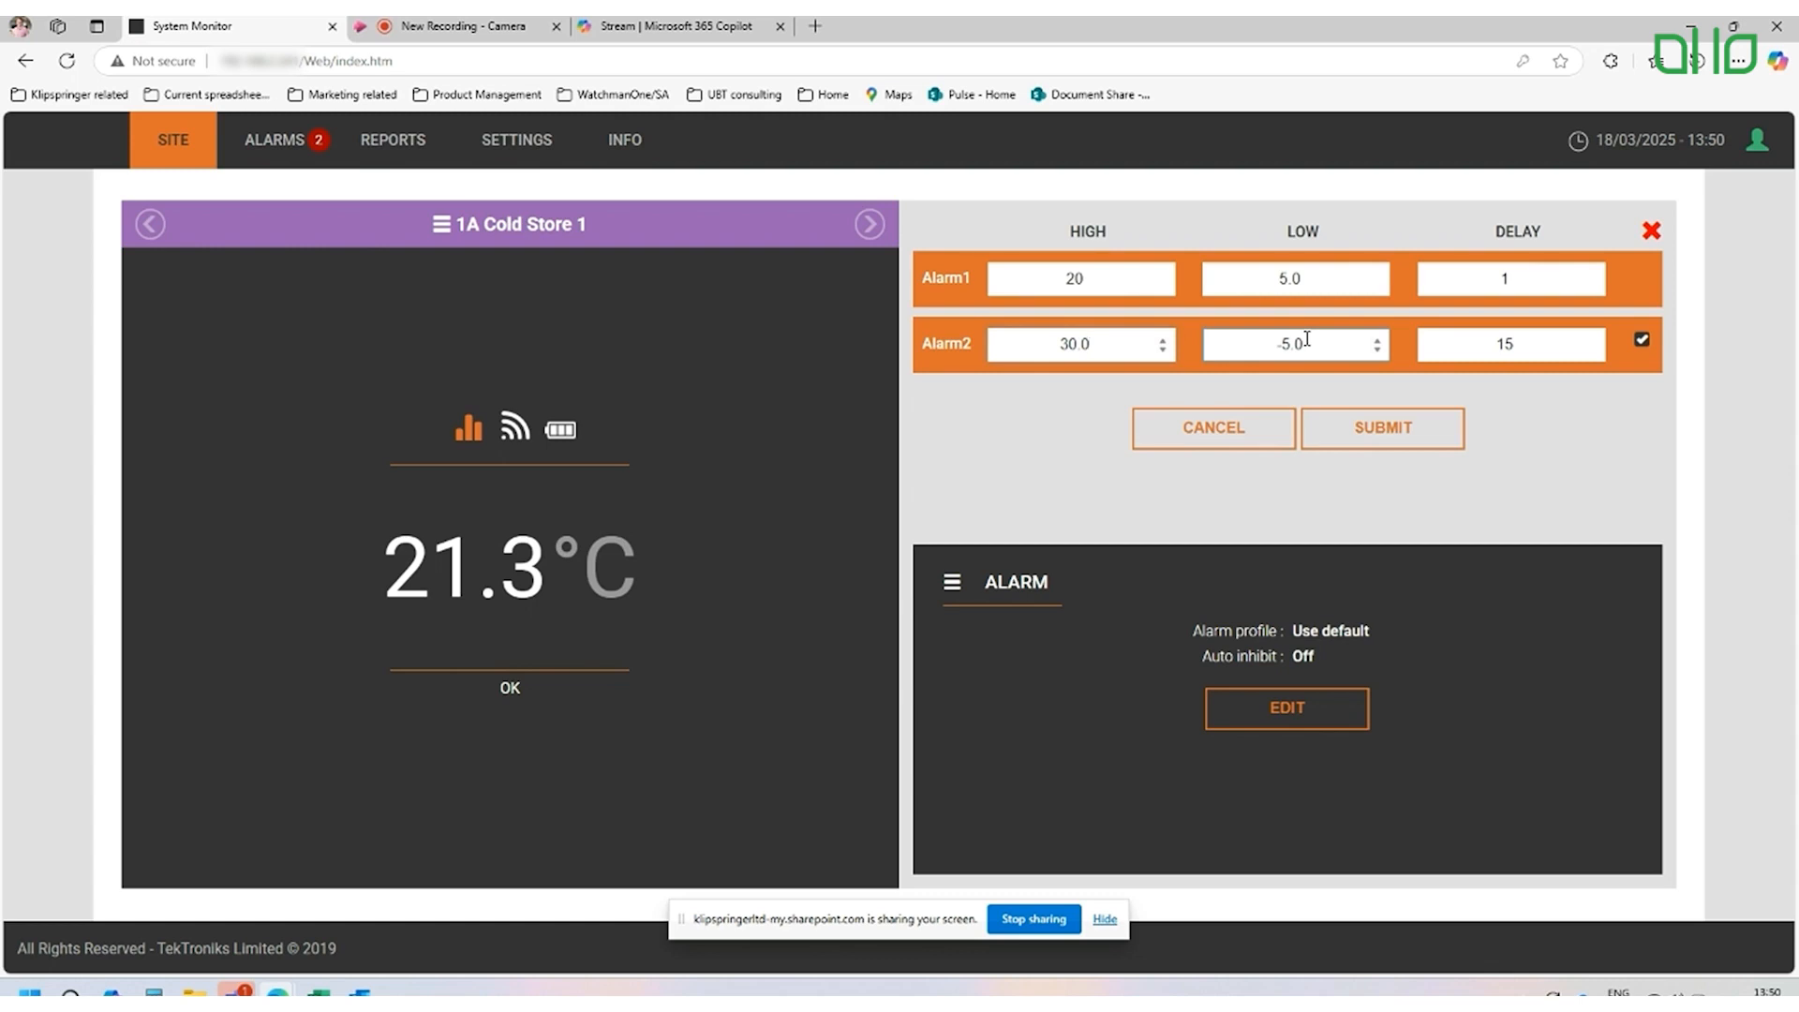
{"action": "left_click", "coordinate": [1532, 343]}
{"action": "key", "text": "BackSpace"}
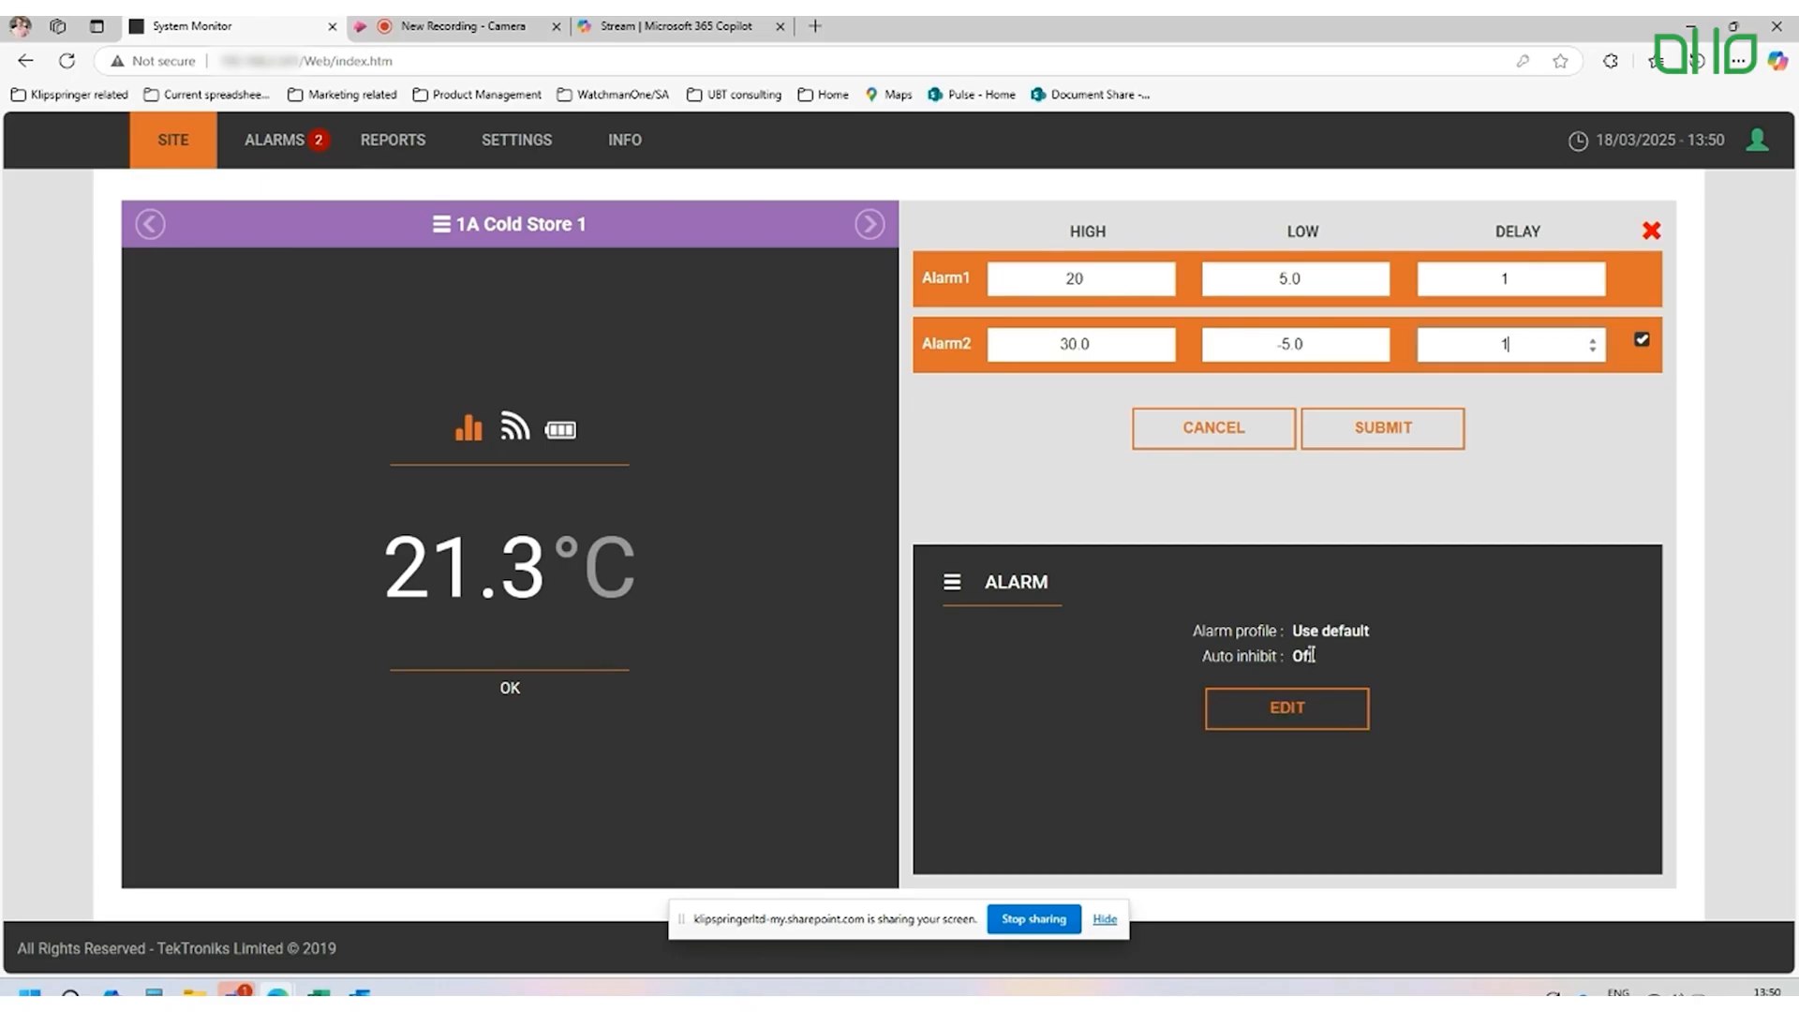
Step: Examine the Alarm profile and Auto inhibit options for Cold Store 1, and cancel without changing them
{"action": "left_click", "coordinate": [1302, 710]}
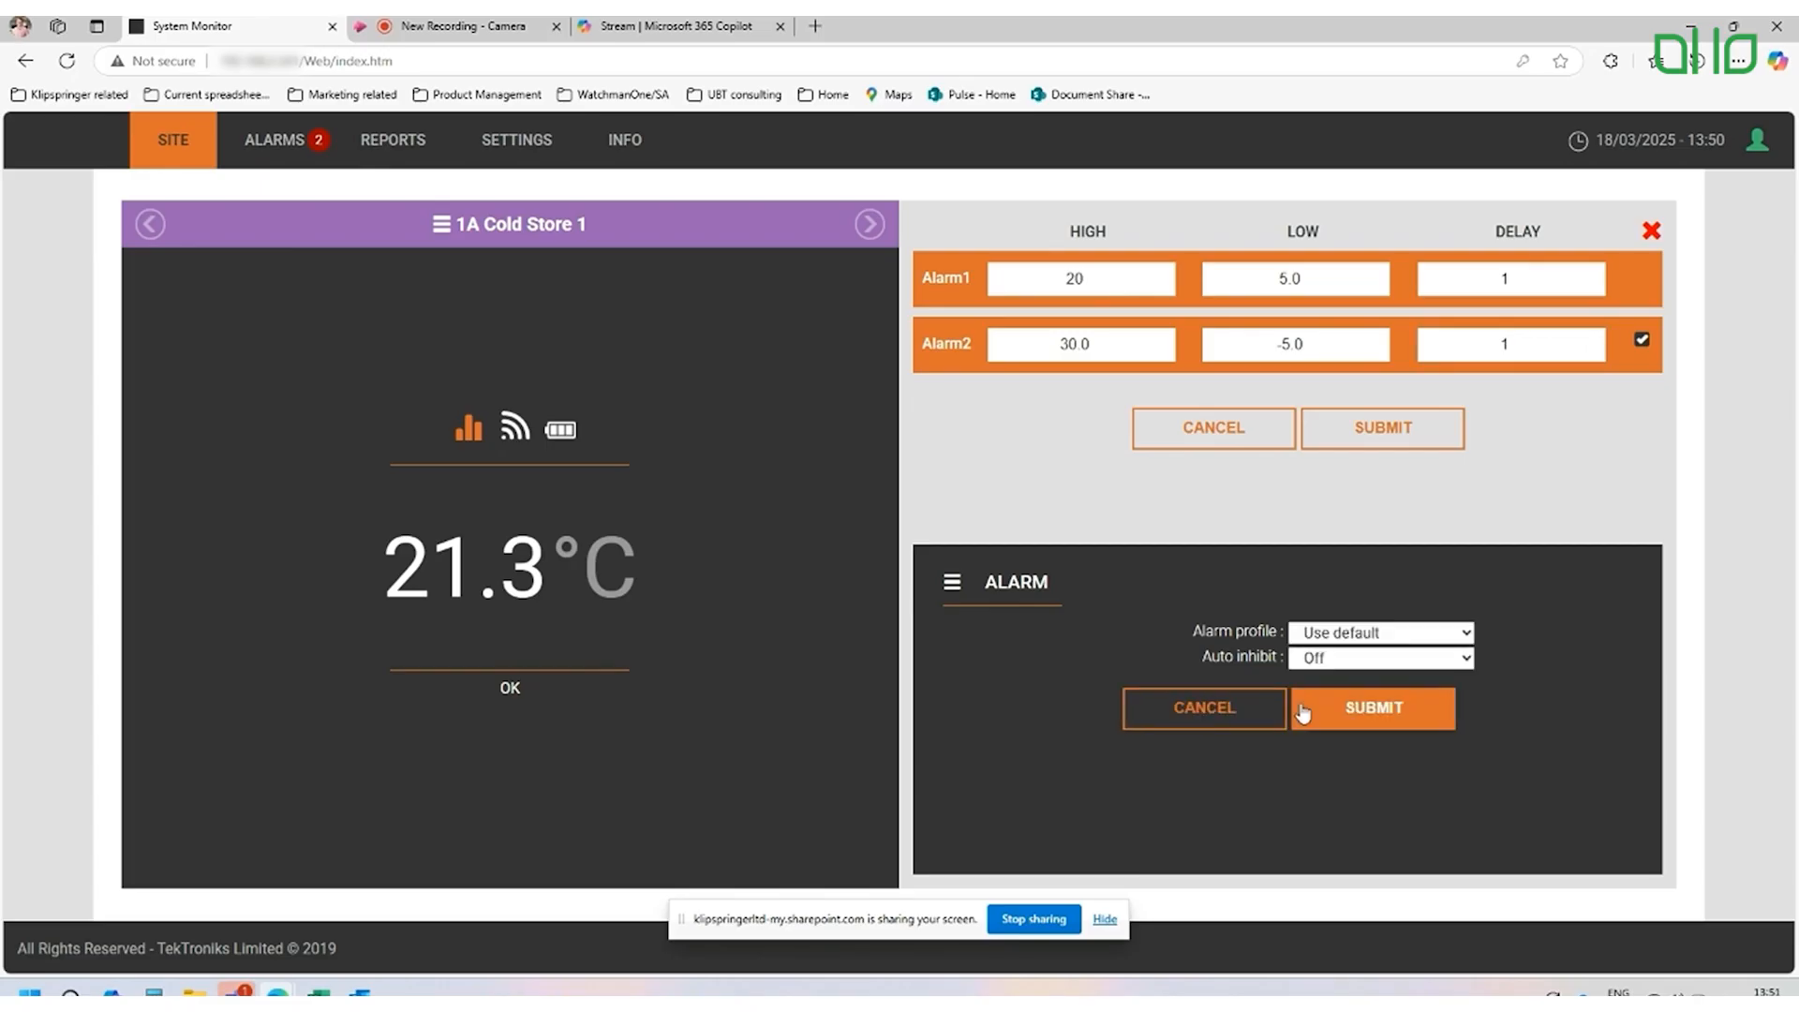
{"action": "left_click", "coordinate": [1371, 637]}
{"action": "left_click", "coordinate": [1372, 637]}
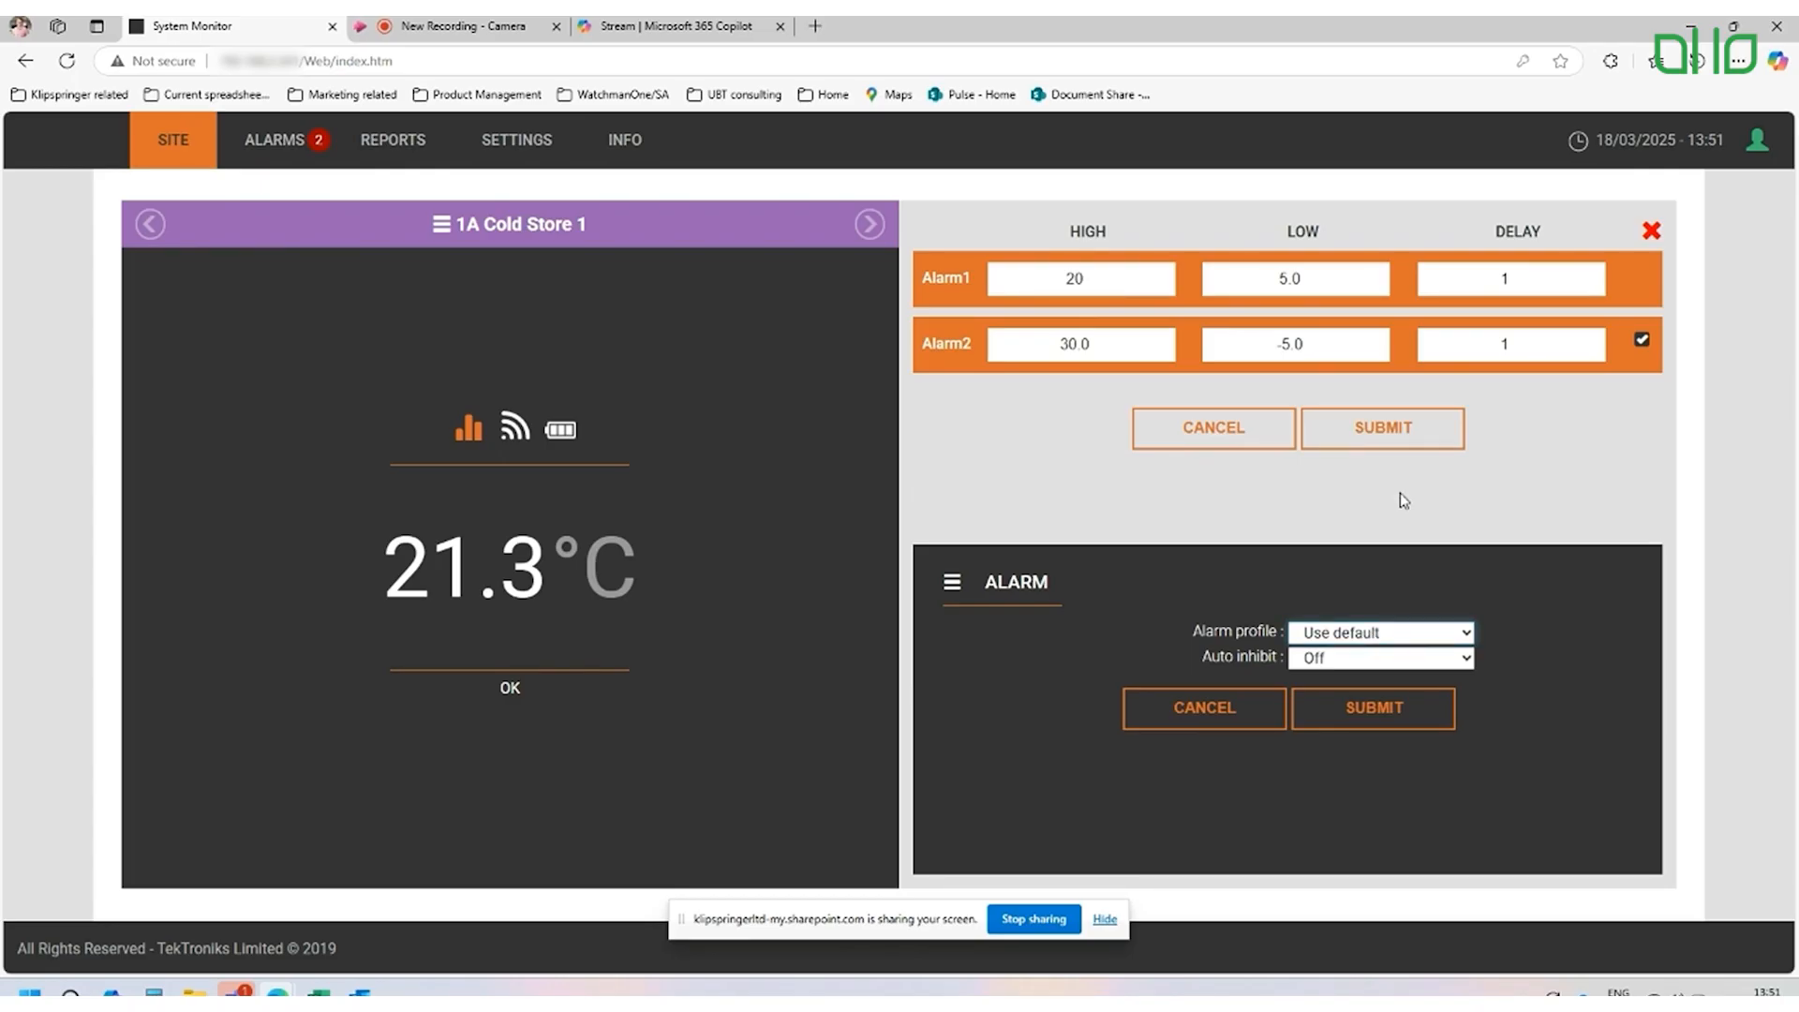
{"action": "left_click", "coordinate": [1366, 661]}
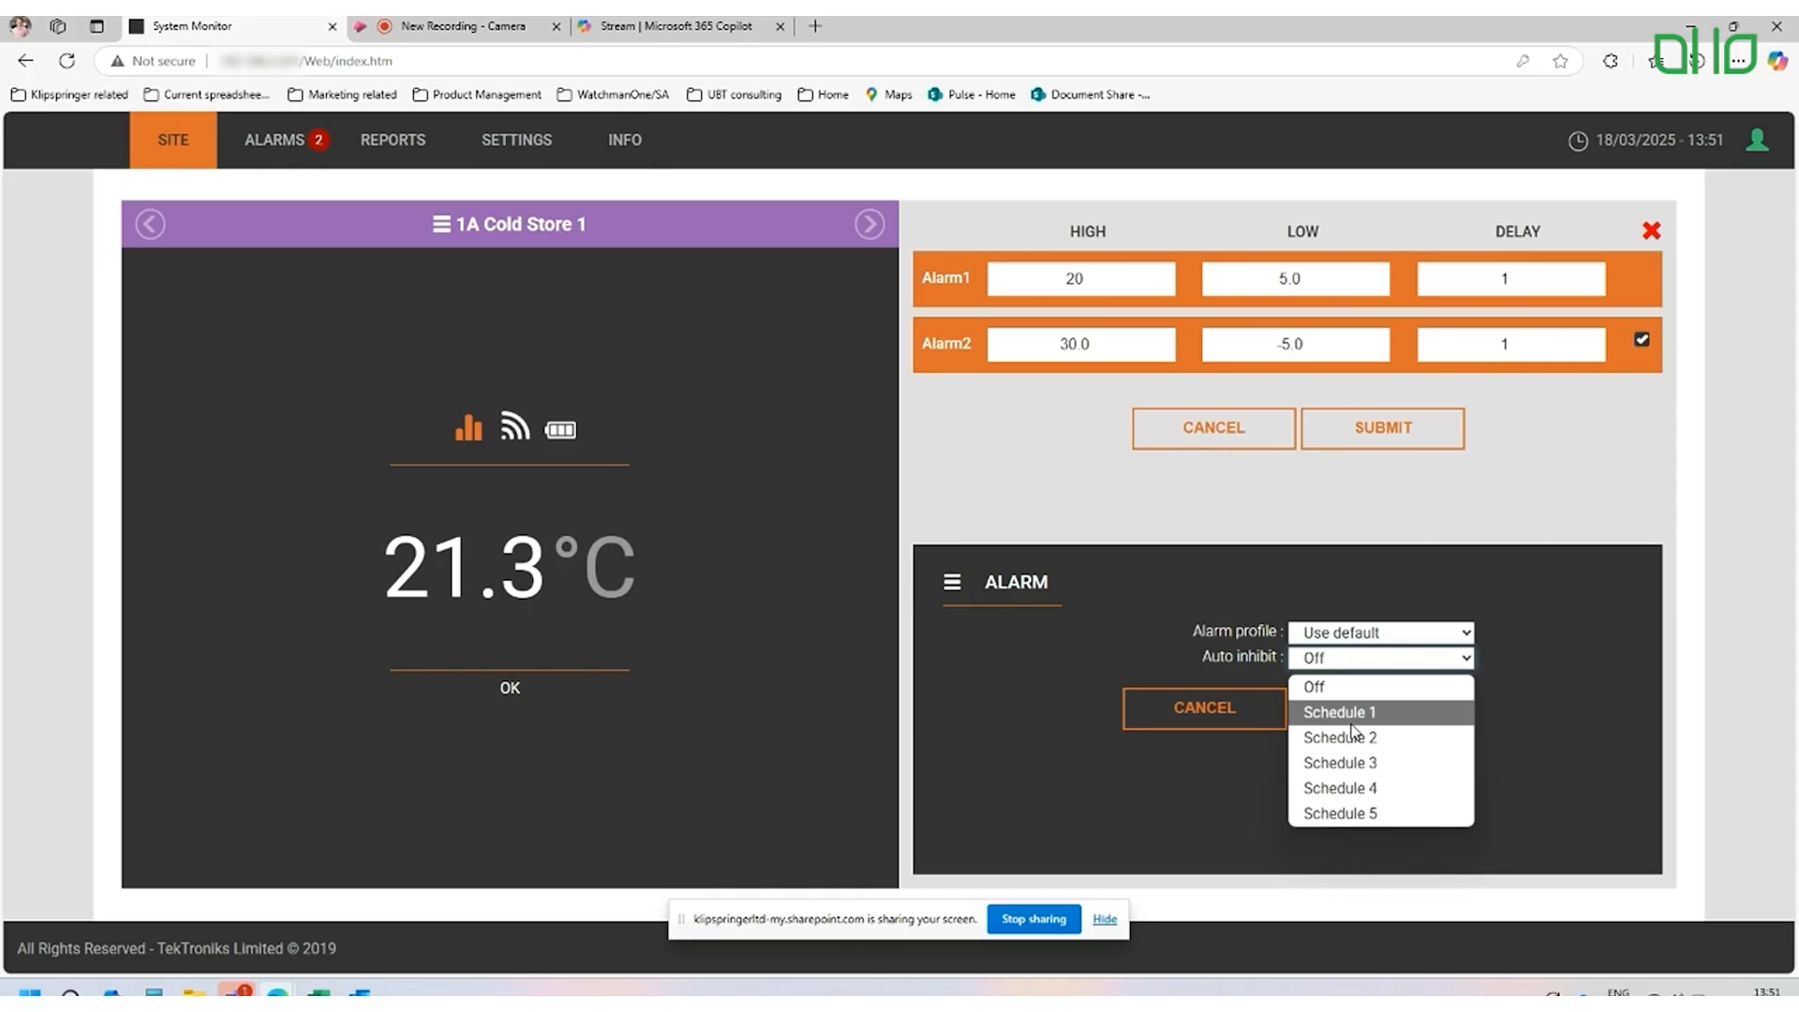
{"action": "left_click", "coordinate": [1499, 676]}
{"action": "left_click", "coordinate": [1173, 708]}
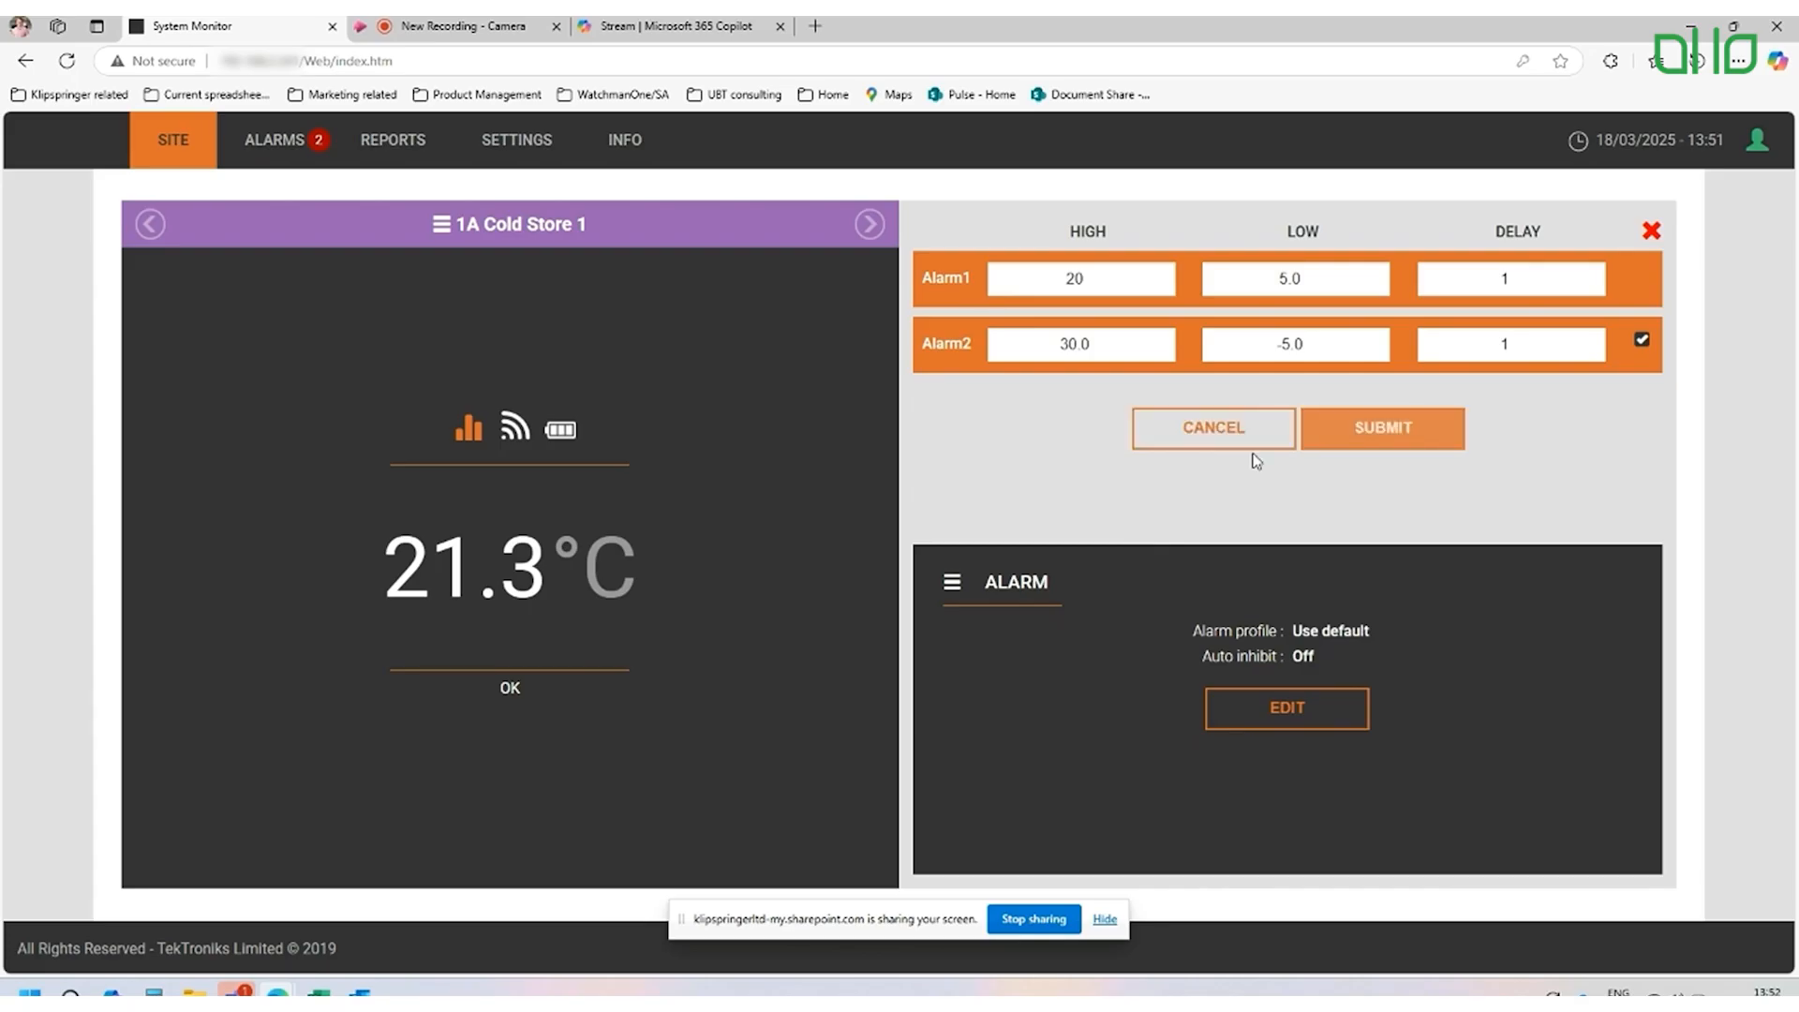
Step: Submit the edited Alarm1 and Alarm2 settings for Cold Store 1
{"action": "left_click", "coordinate": [1356, 432]}
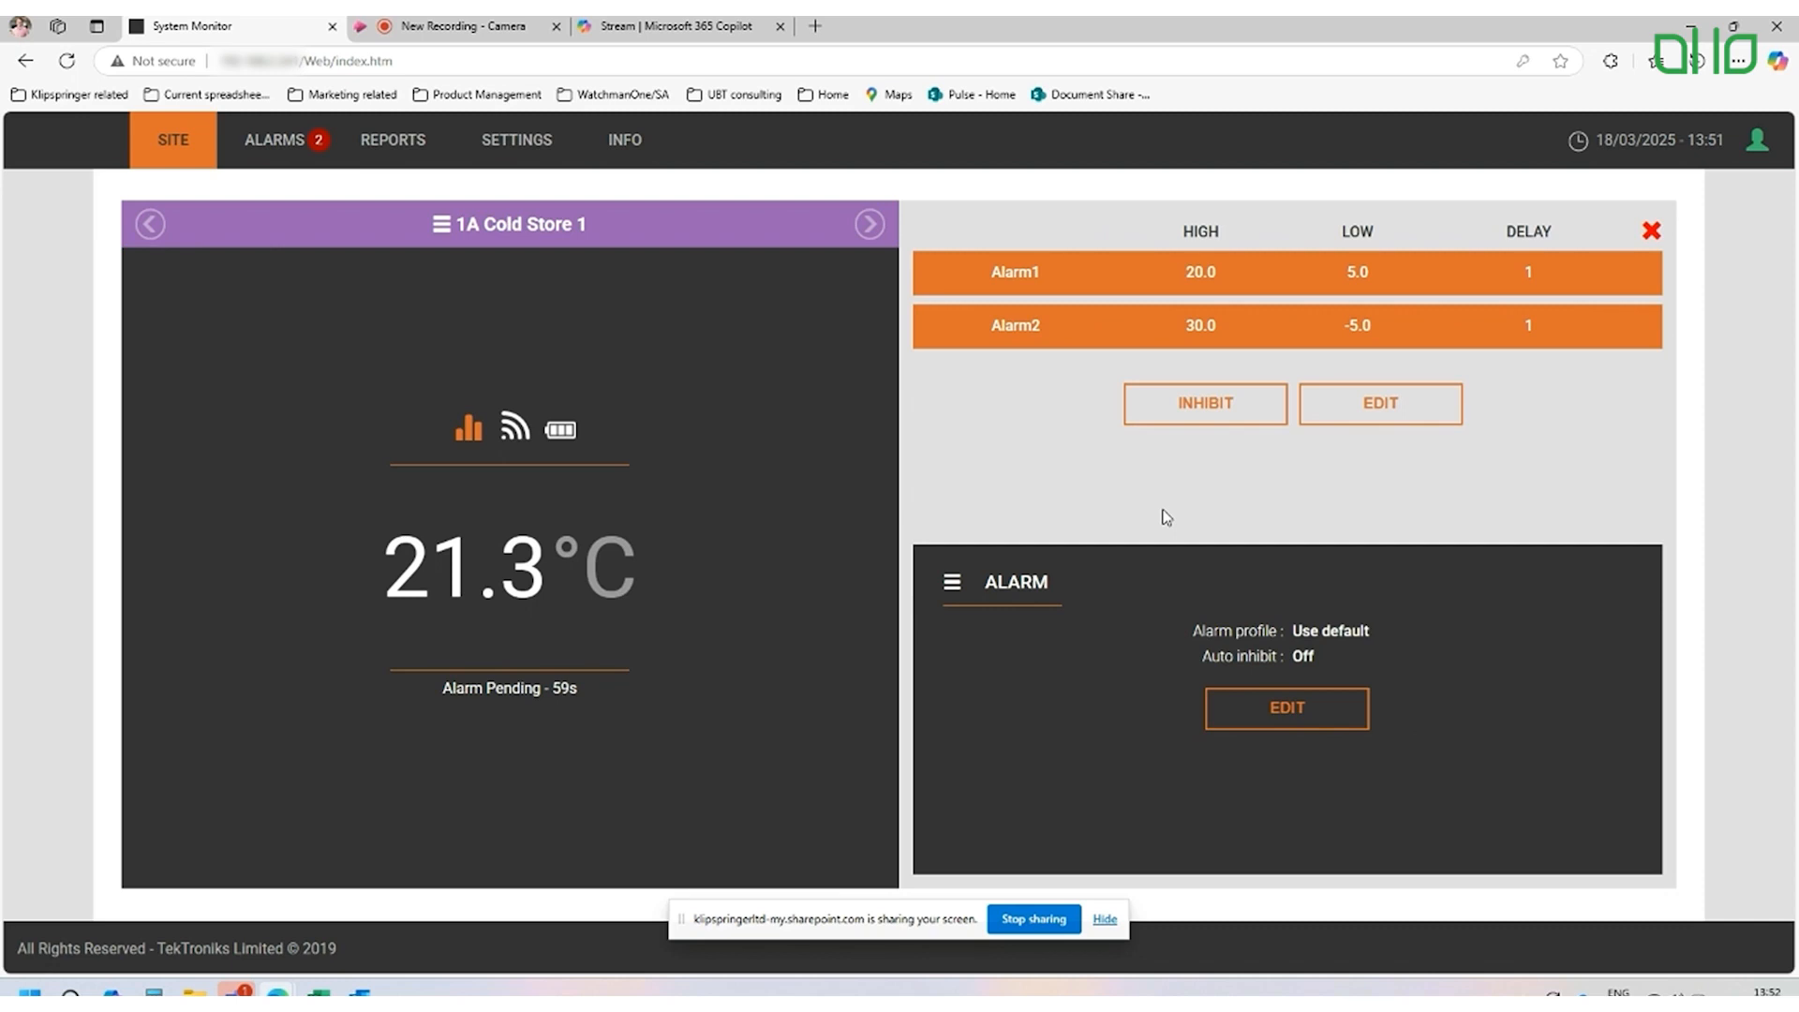
{"action": "left_click", "coordinate": [1182, 420]}
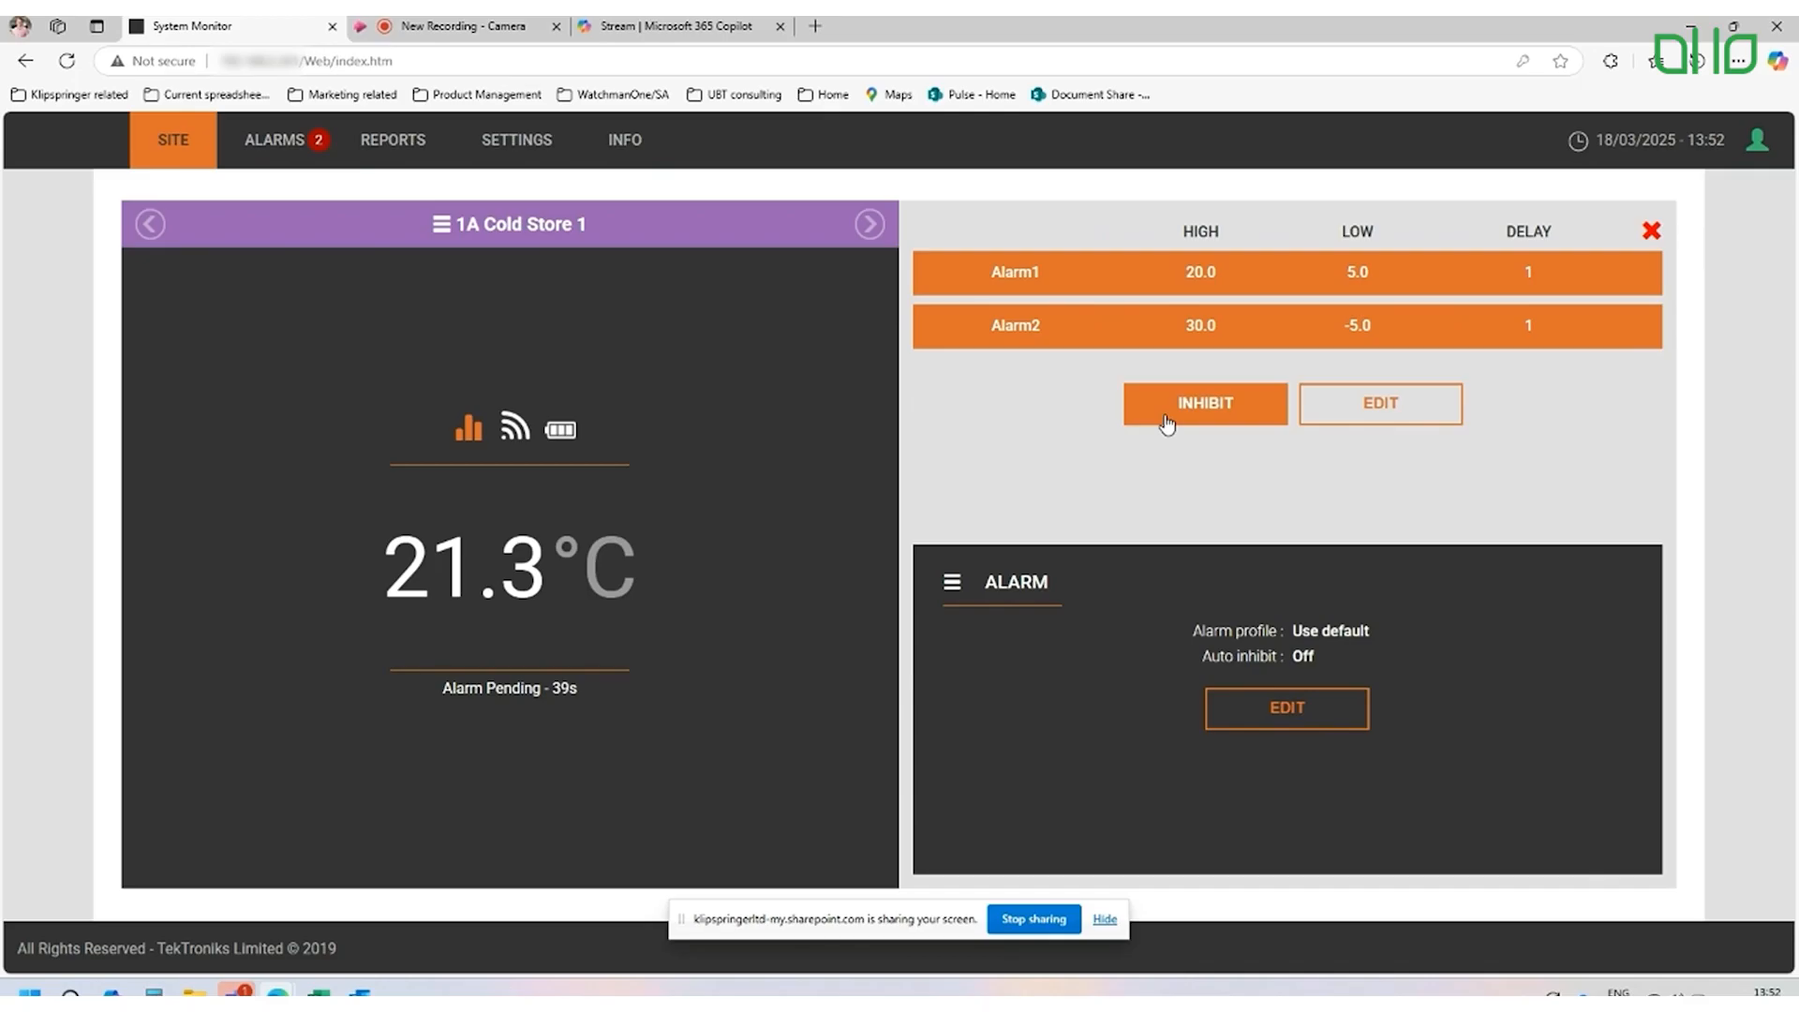
{"action": "left_click", "coordinate": [1166, 424]}
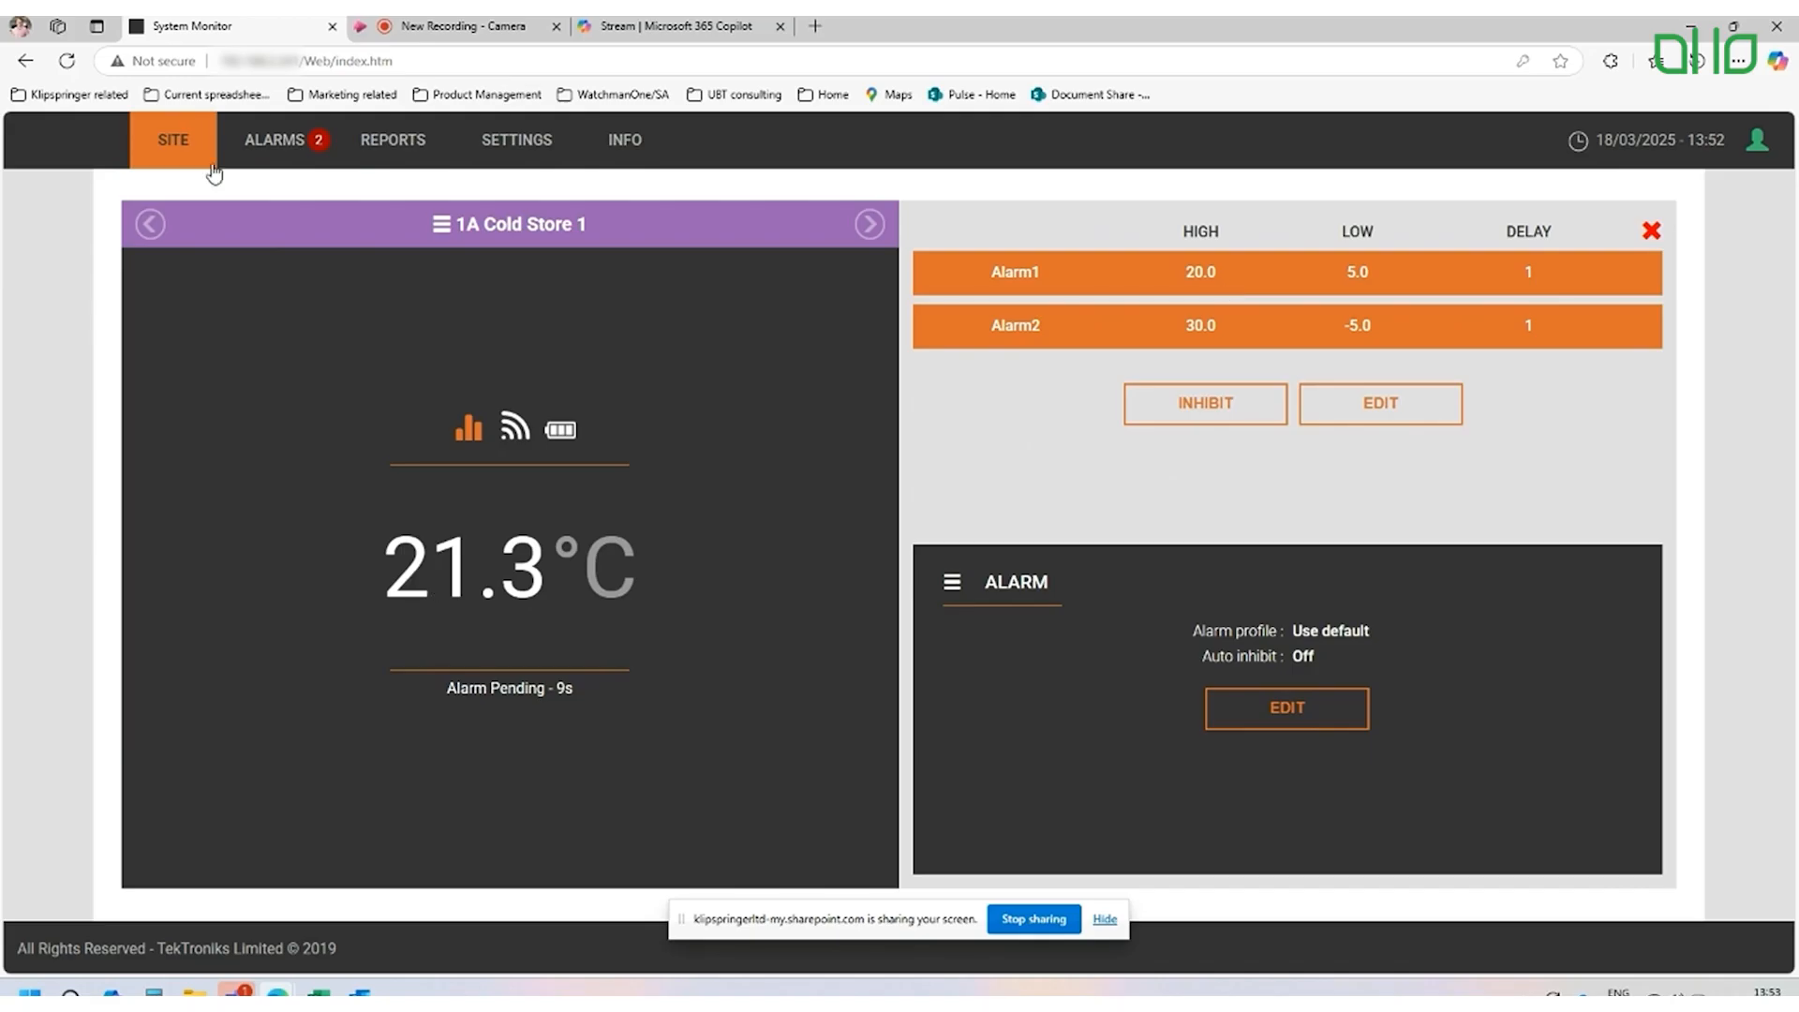
Step: Check the site status list and current alarms, and show the unacknowledged alarms
{"action": "left_click", "coordinate": [185, 143]}
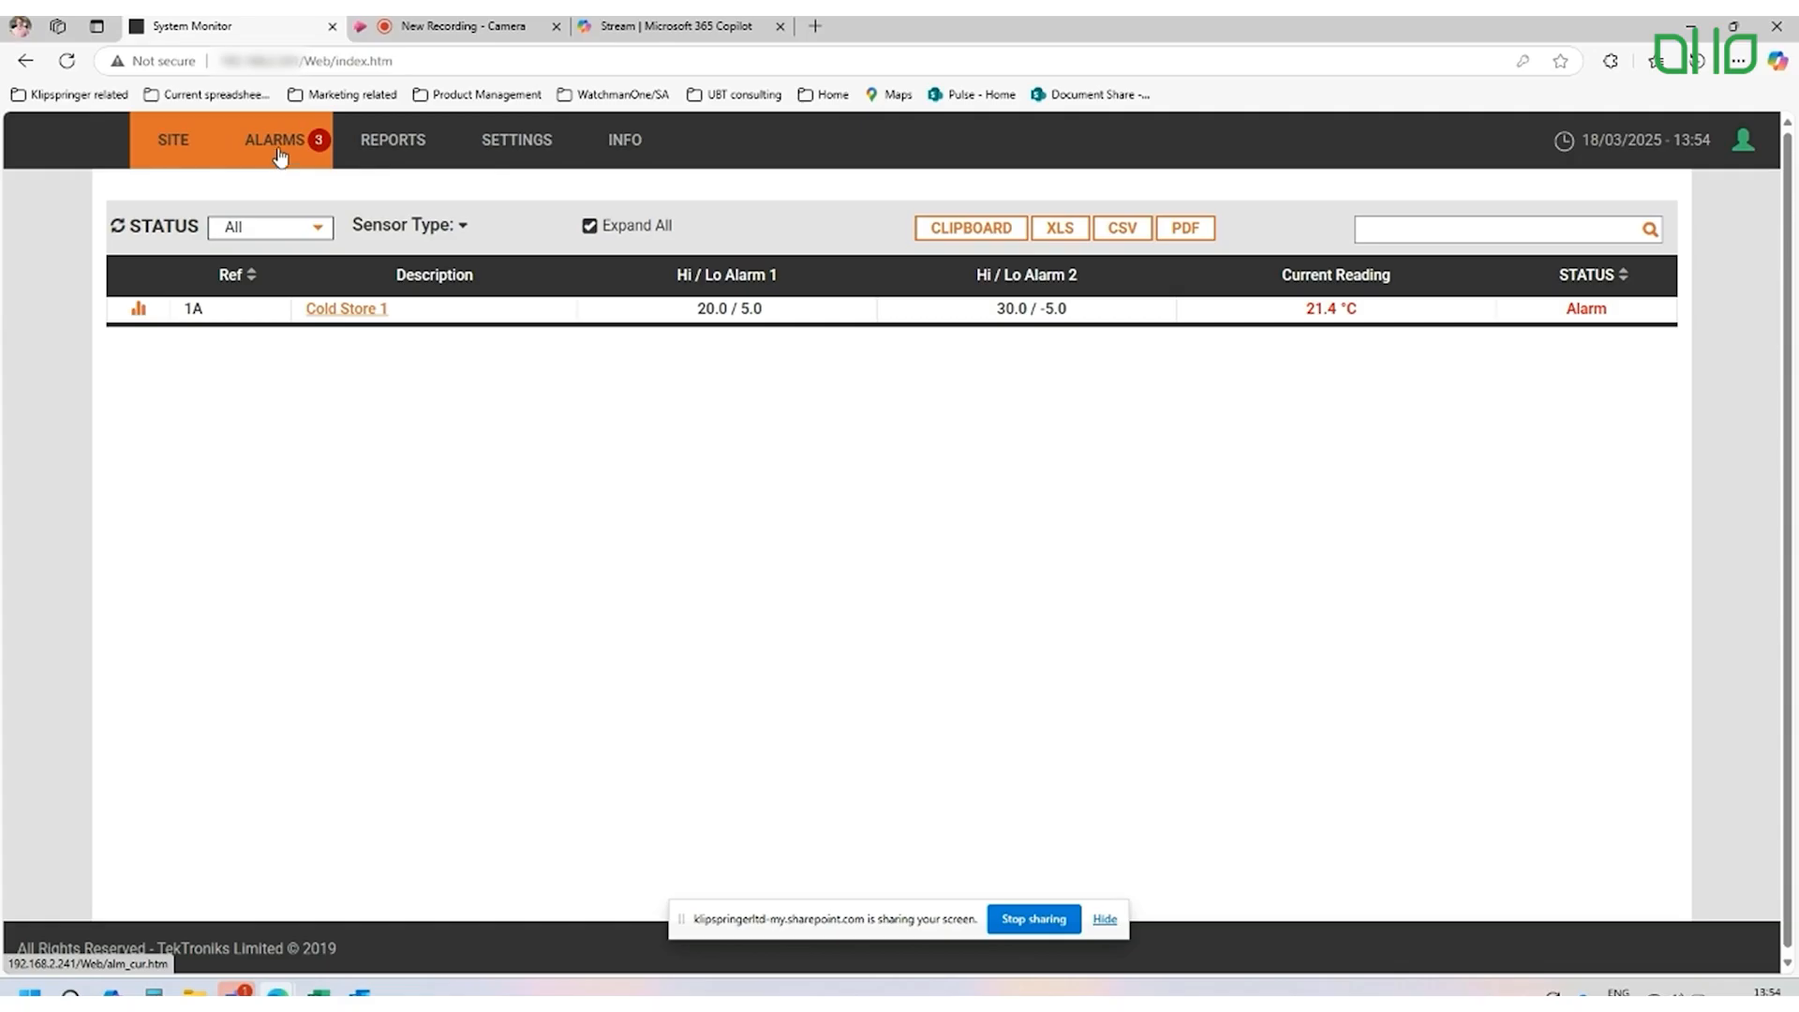
{"action": "left_click", "coordinate": [279, 156]}
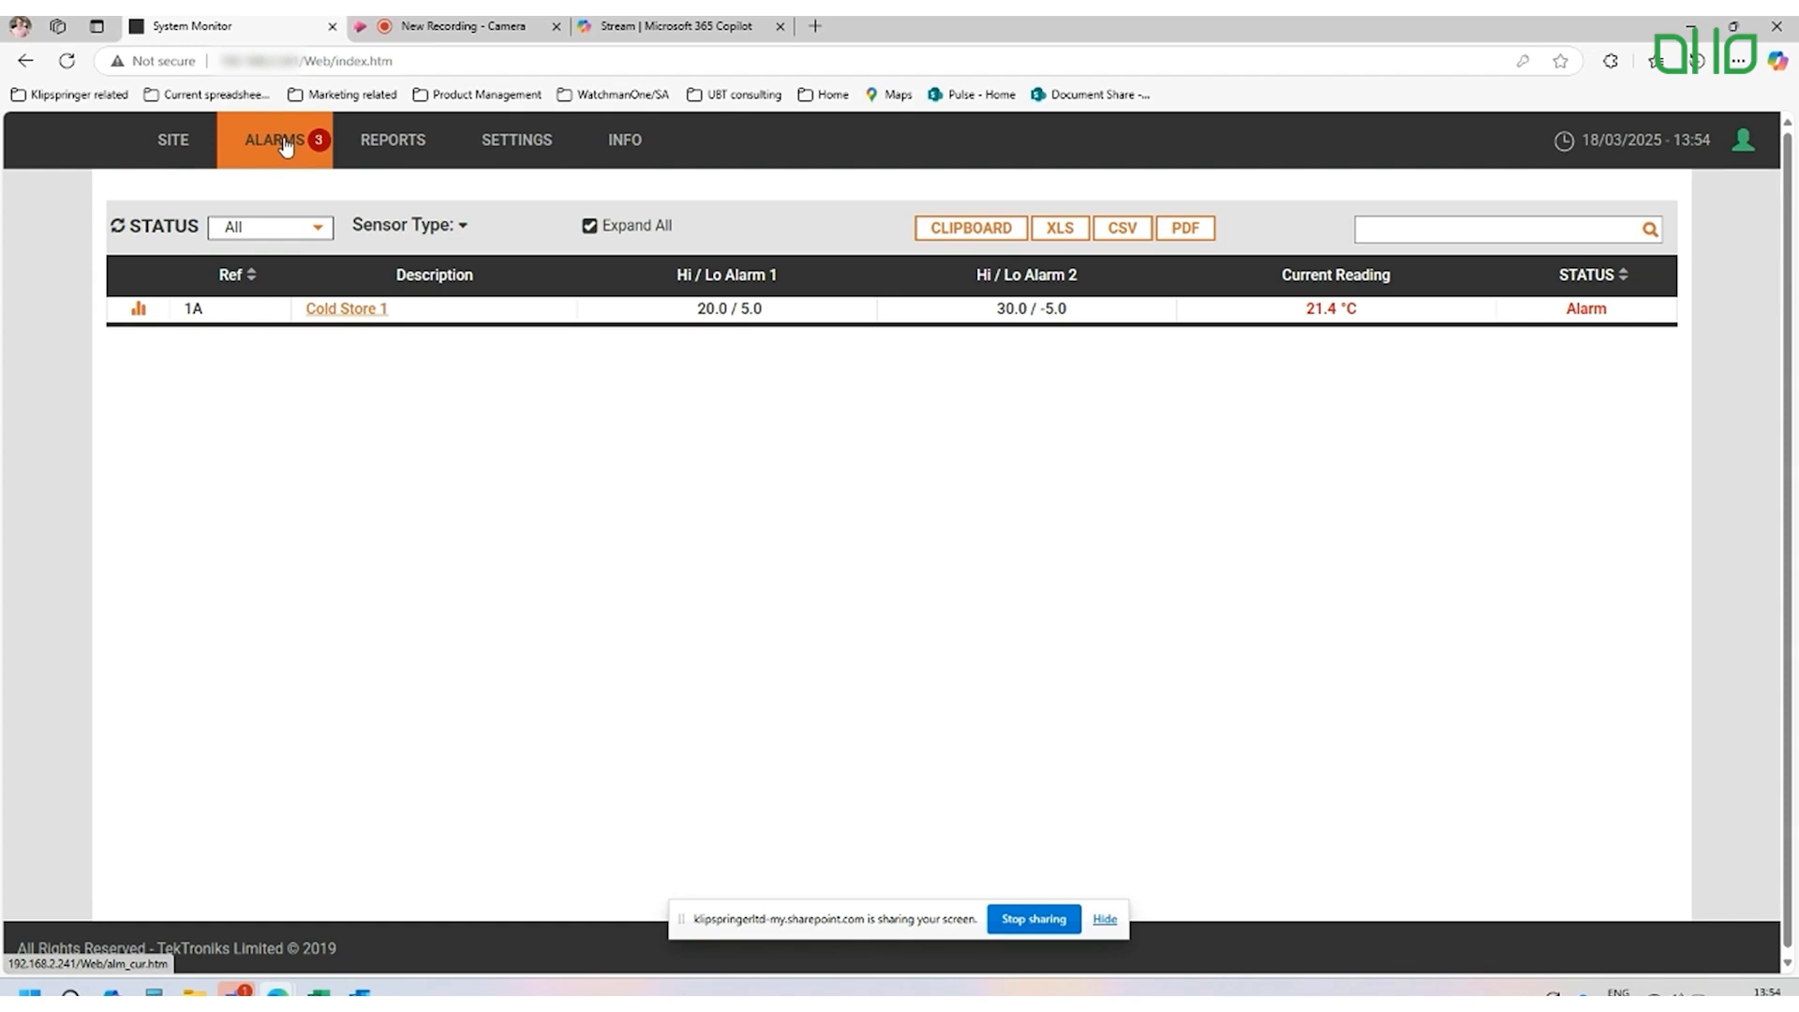
{"action": "left_click", "coordinate": [300, 150]}
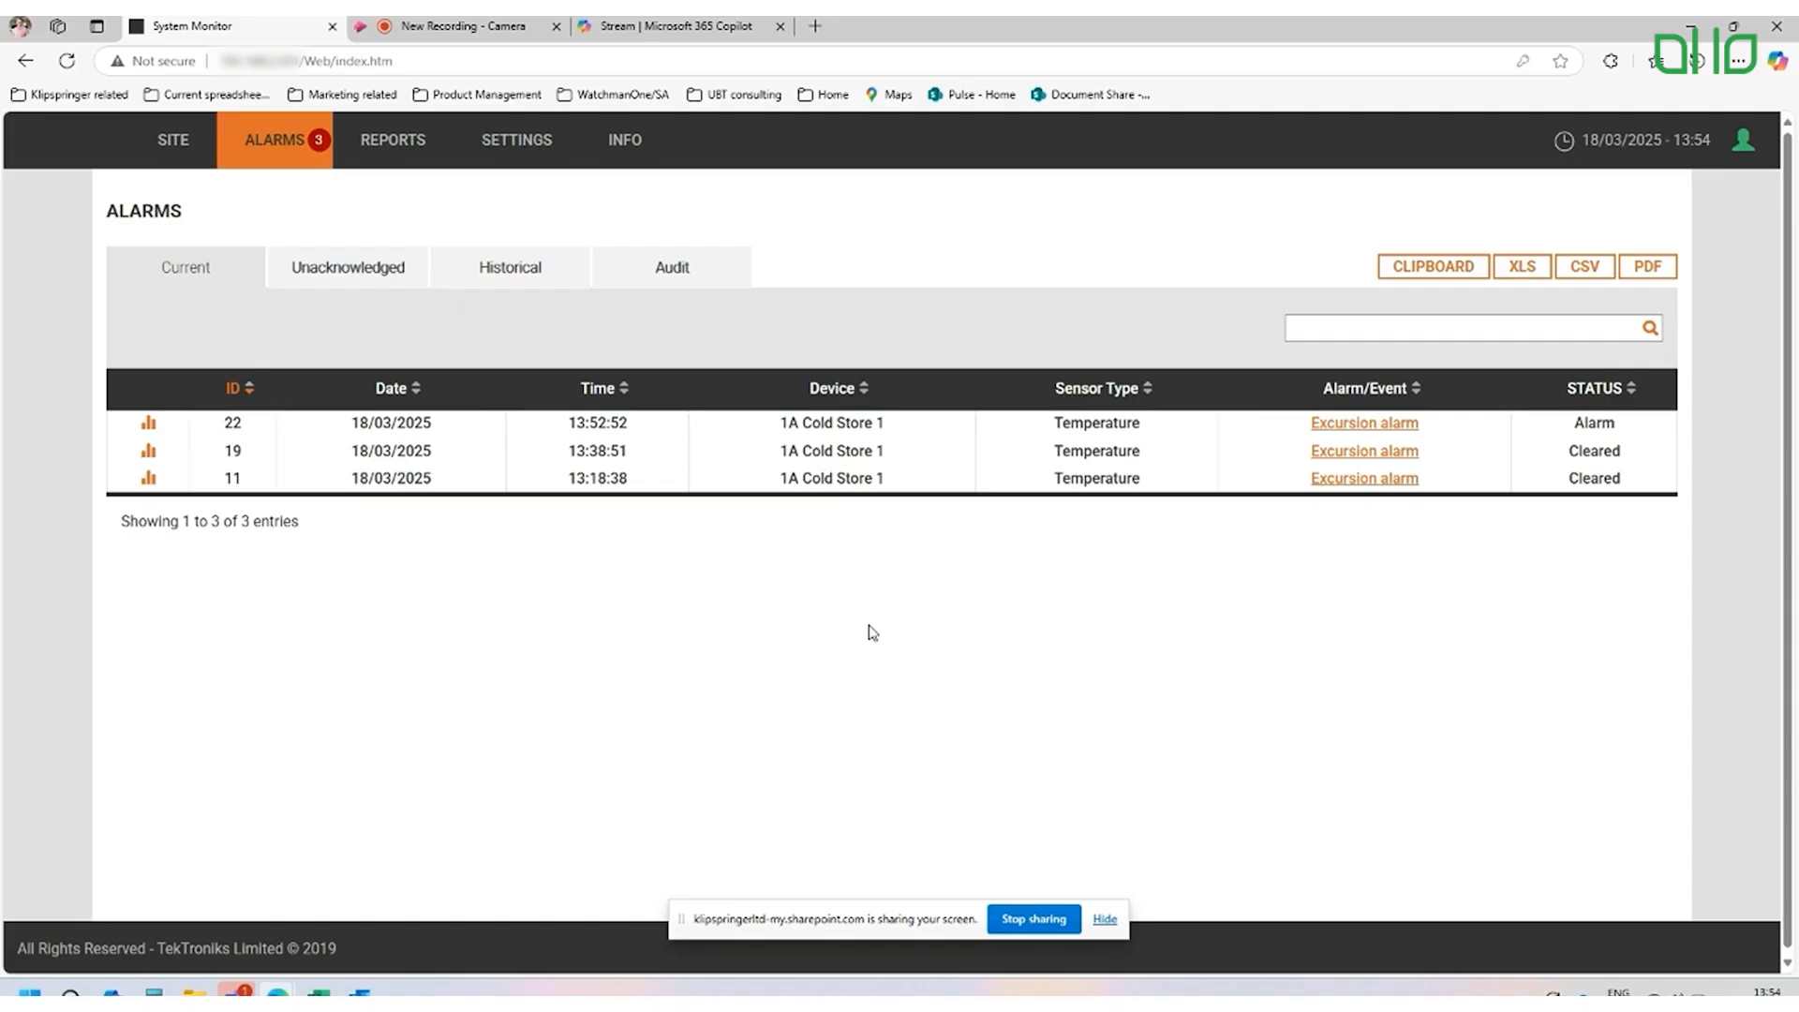
{"action": "left_click", "coordinate": [325, 296]}
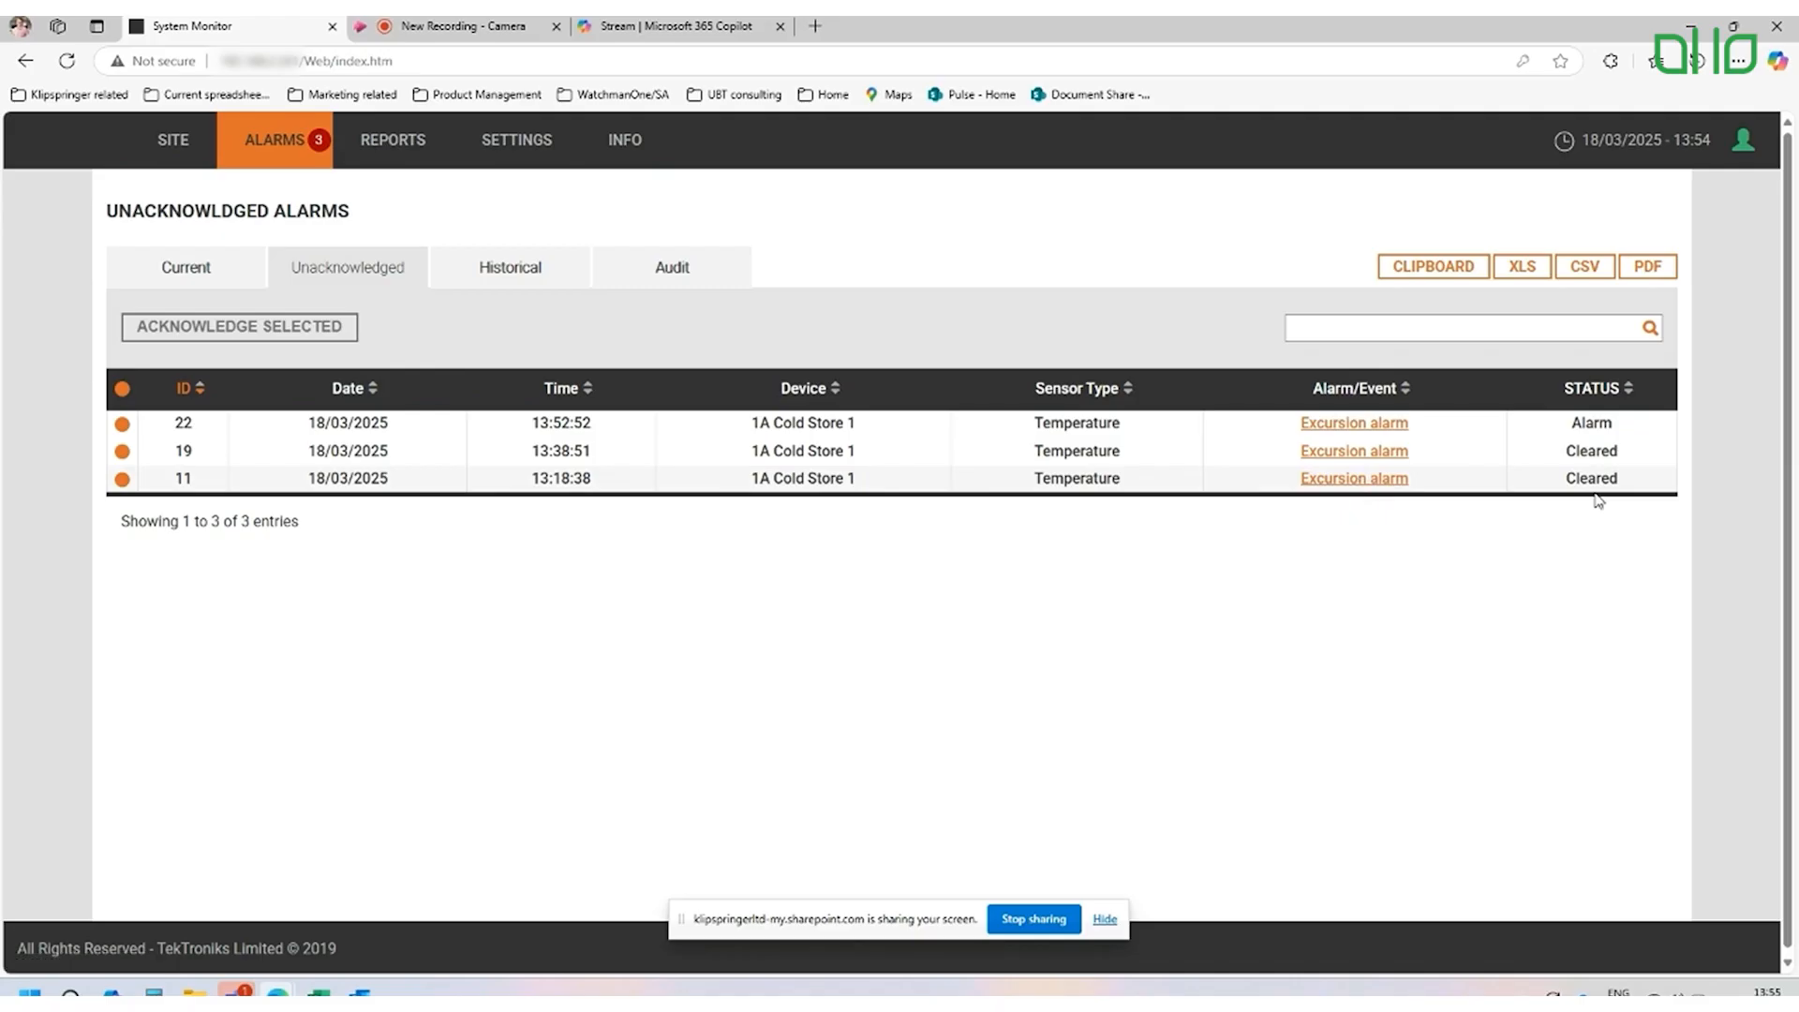
Step: Add the comment "Door left open - checked stock - passed QA tests" to the excursion alarm with ID 11 and close its details
{"action": "left_click", "coordinate": [1349, 480]}
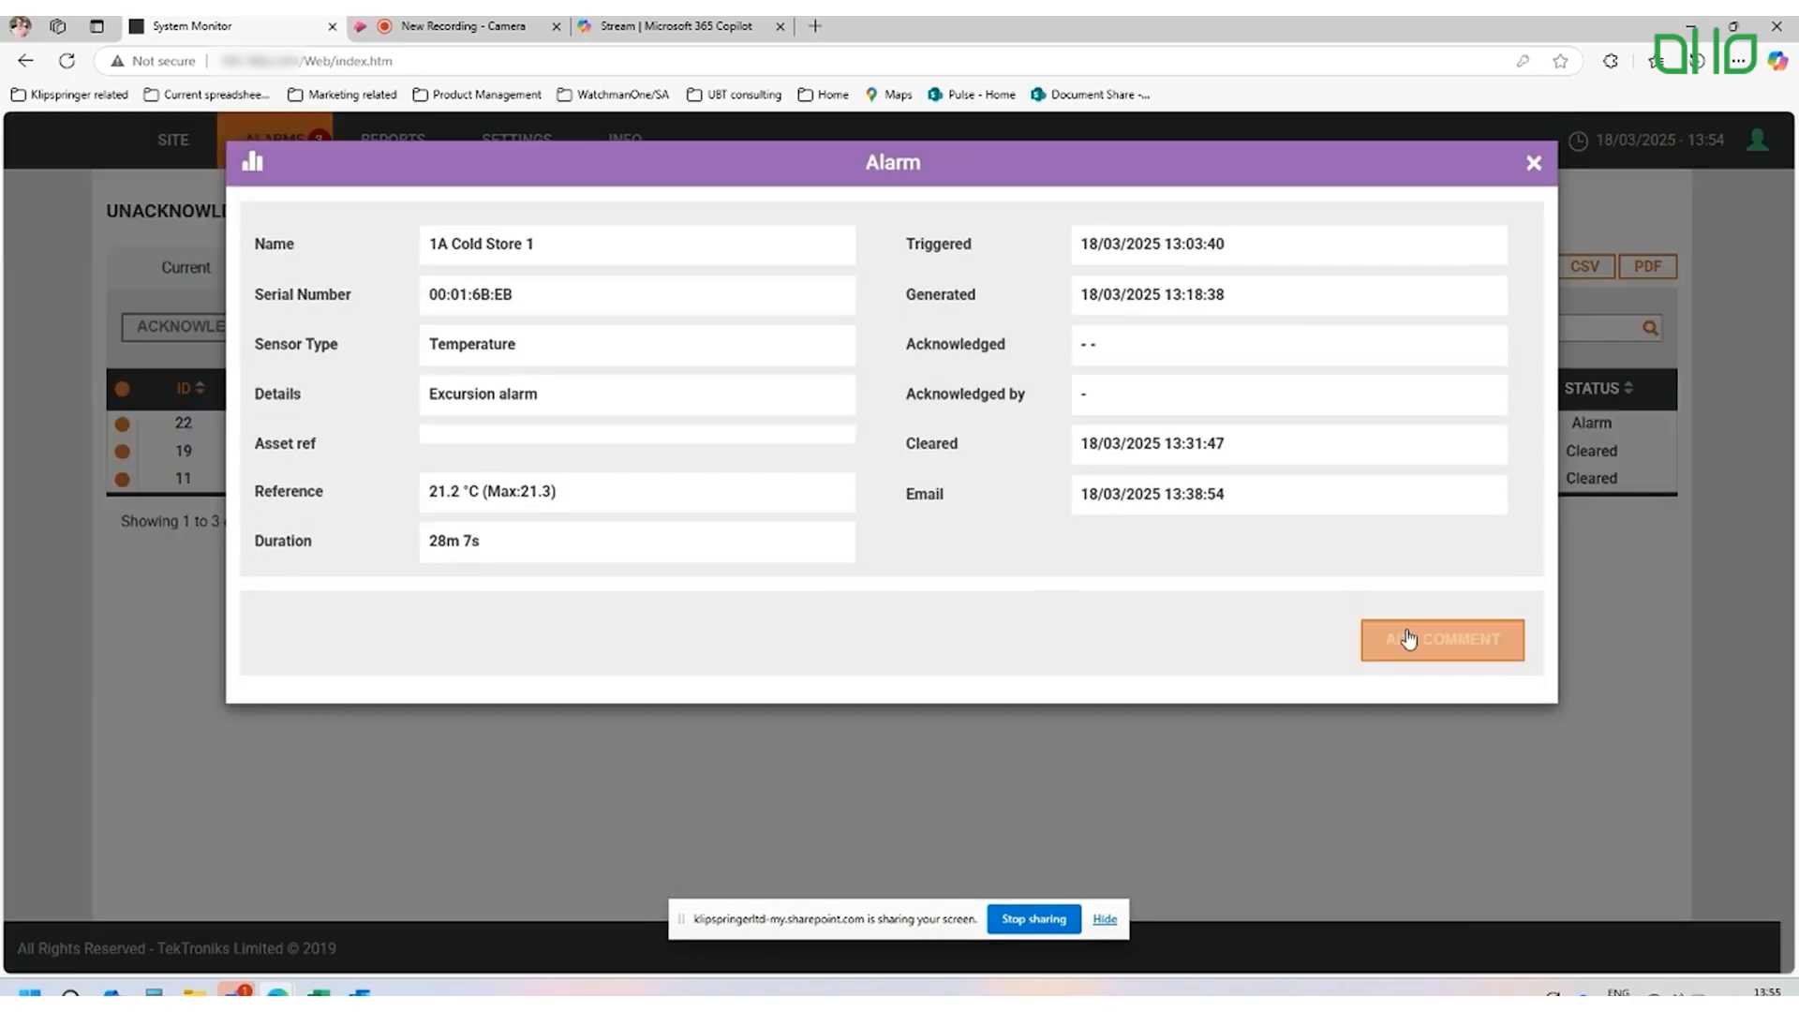
{"action": "left_click", "coordinate": [1403, 640]}
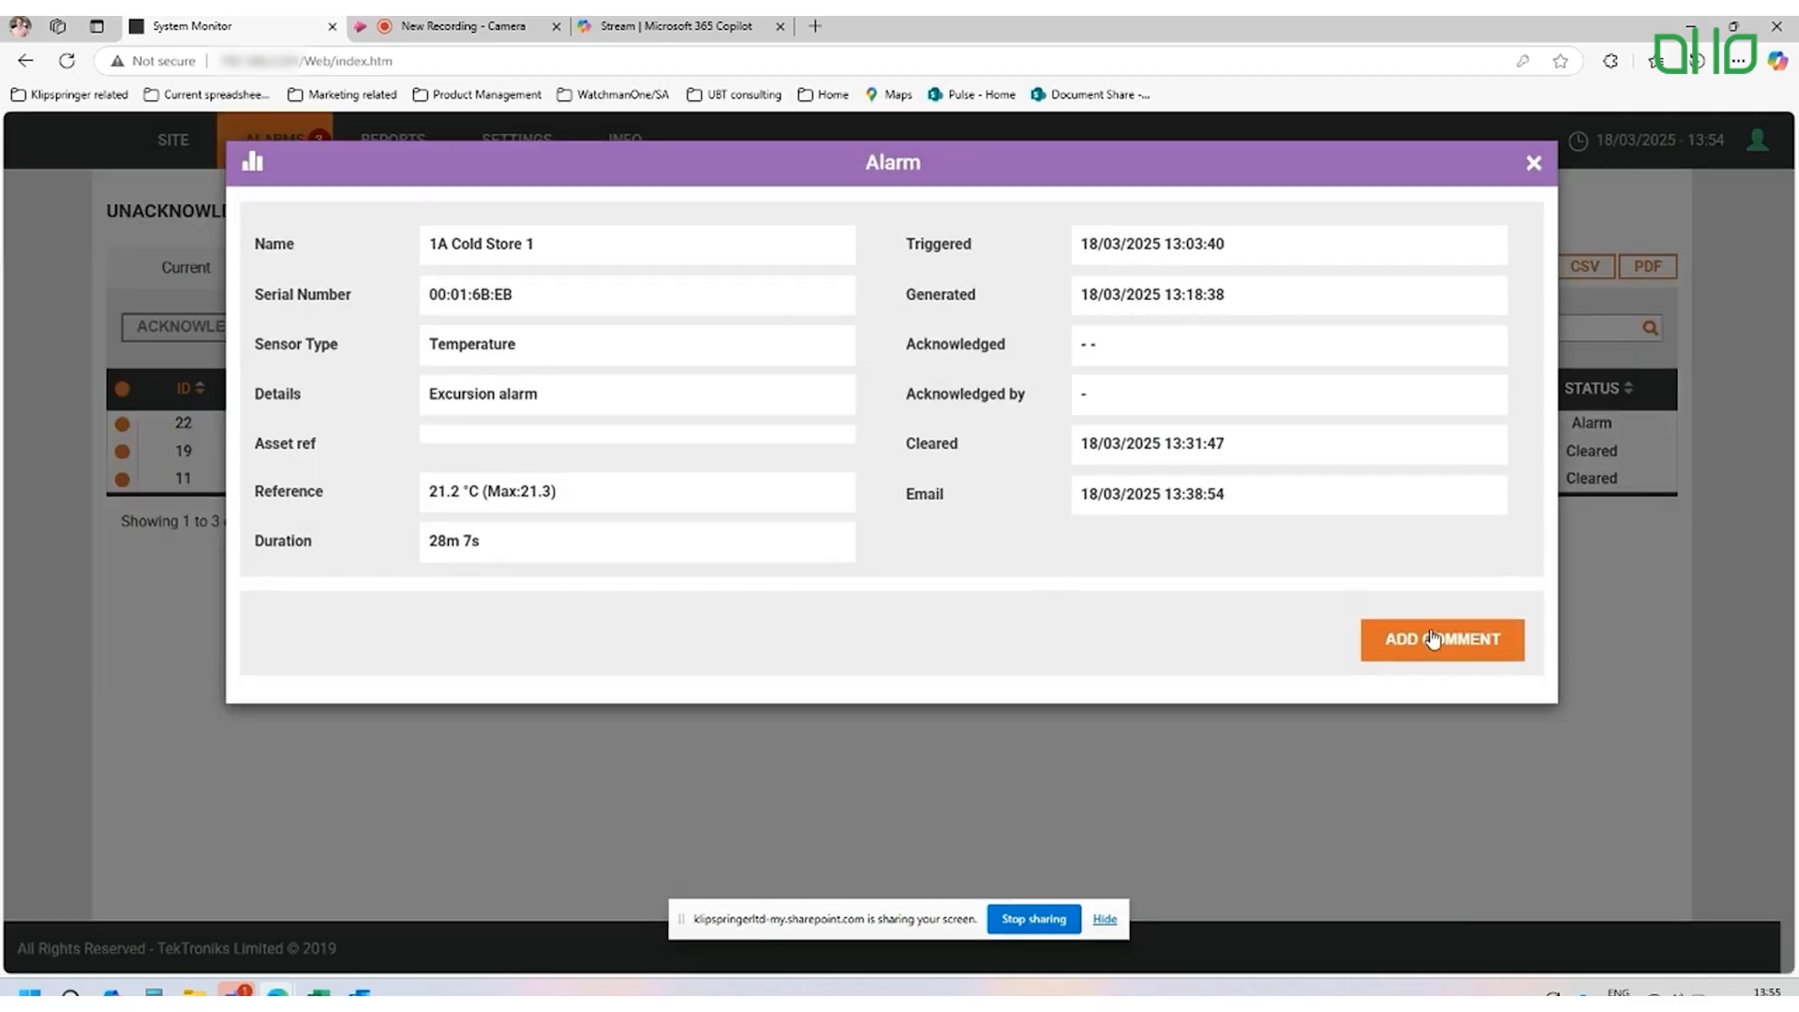
{"action": "left_click", "coordinate": [1433, 638]}
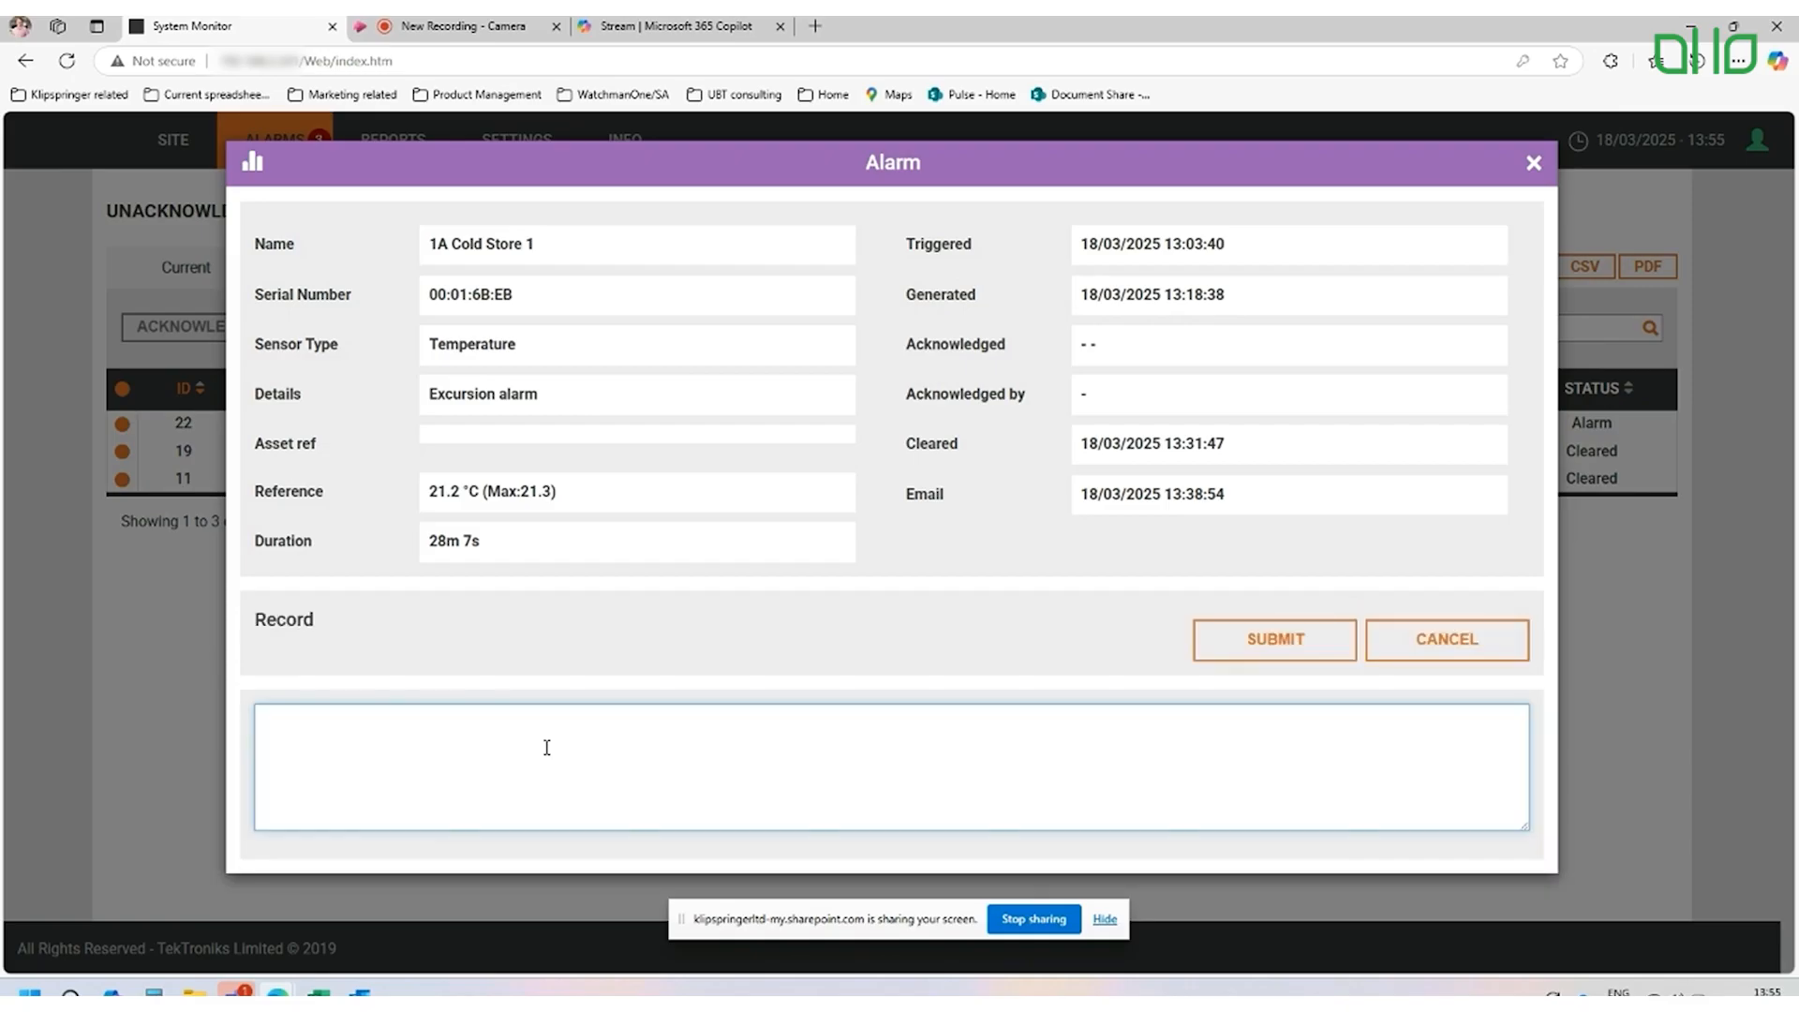
{"action": "type", "text": "Door left open - ched"}
{"action": "type", "text": "ked st"}
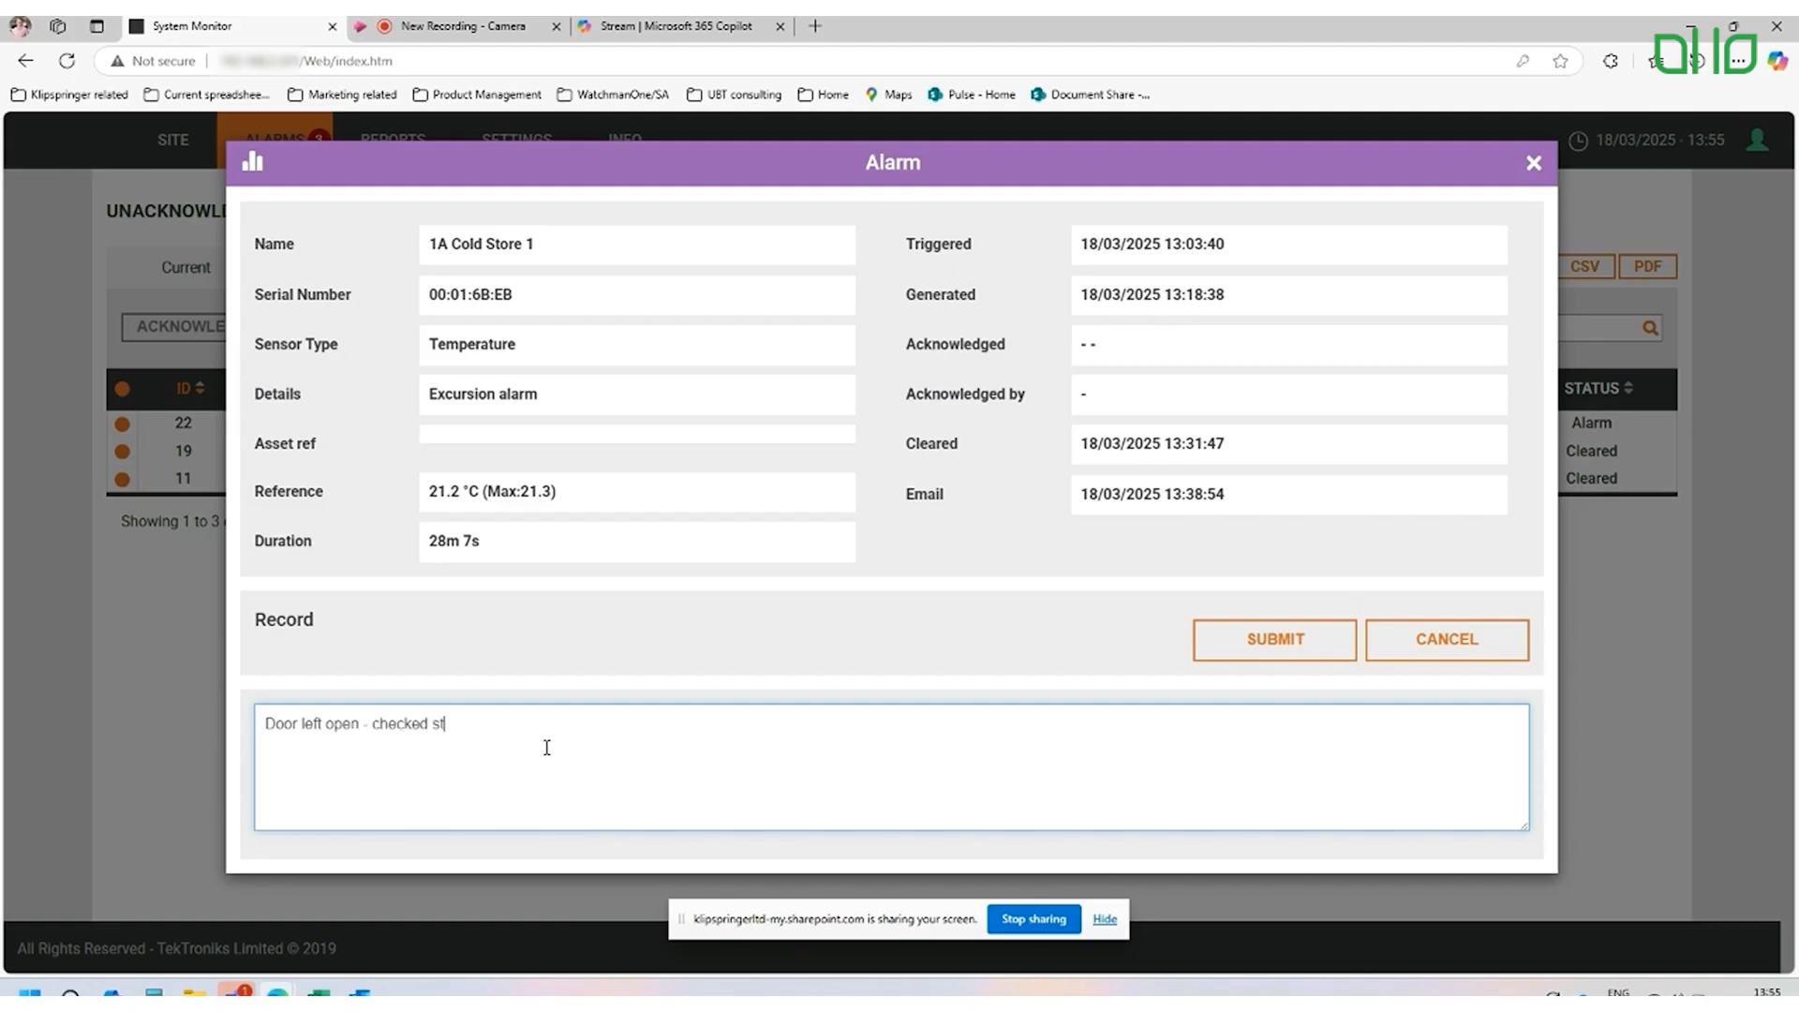
{"action": "type", "text": "ock - passed QA tests"}
{"action": "left_click", "coordinate": [1281, 635]}
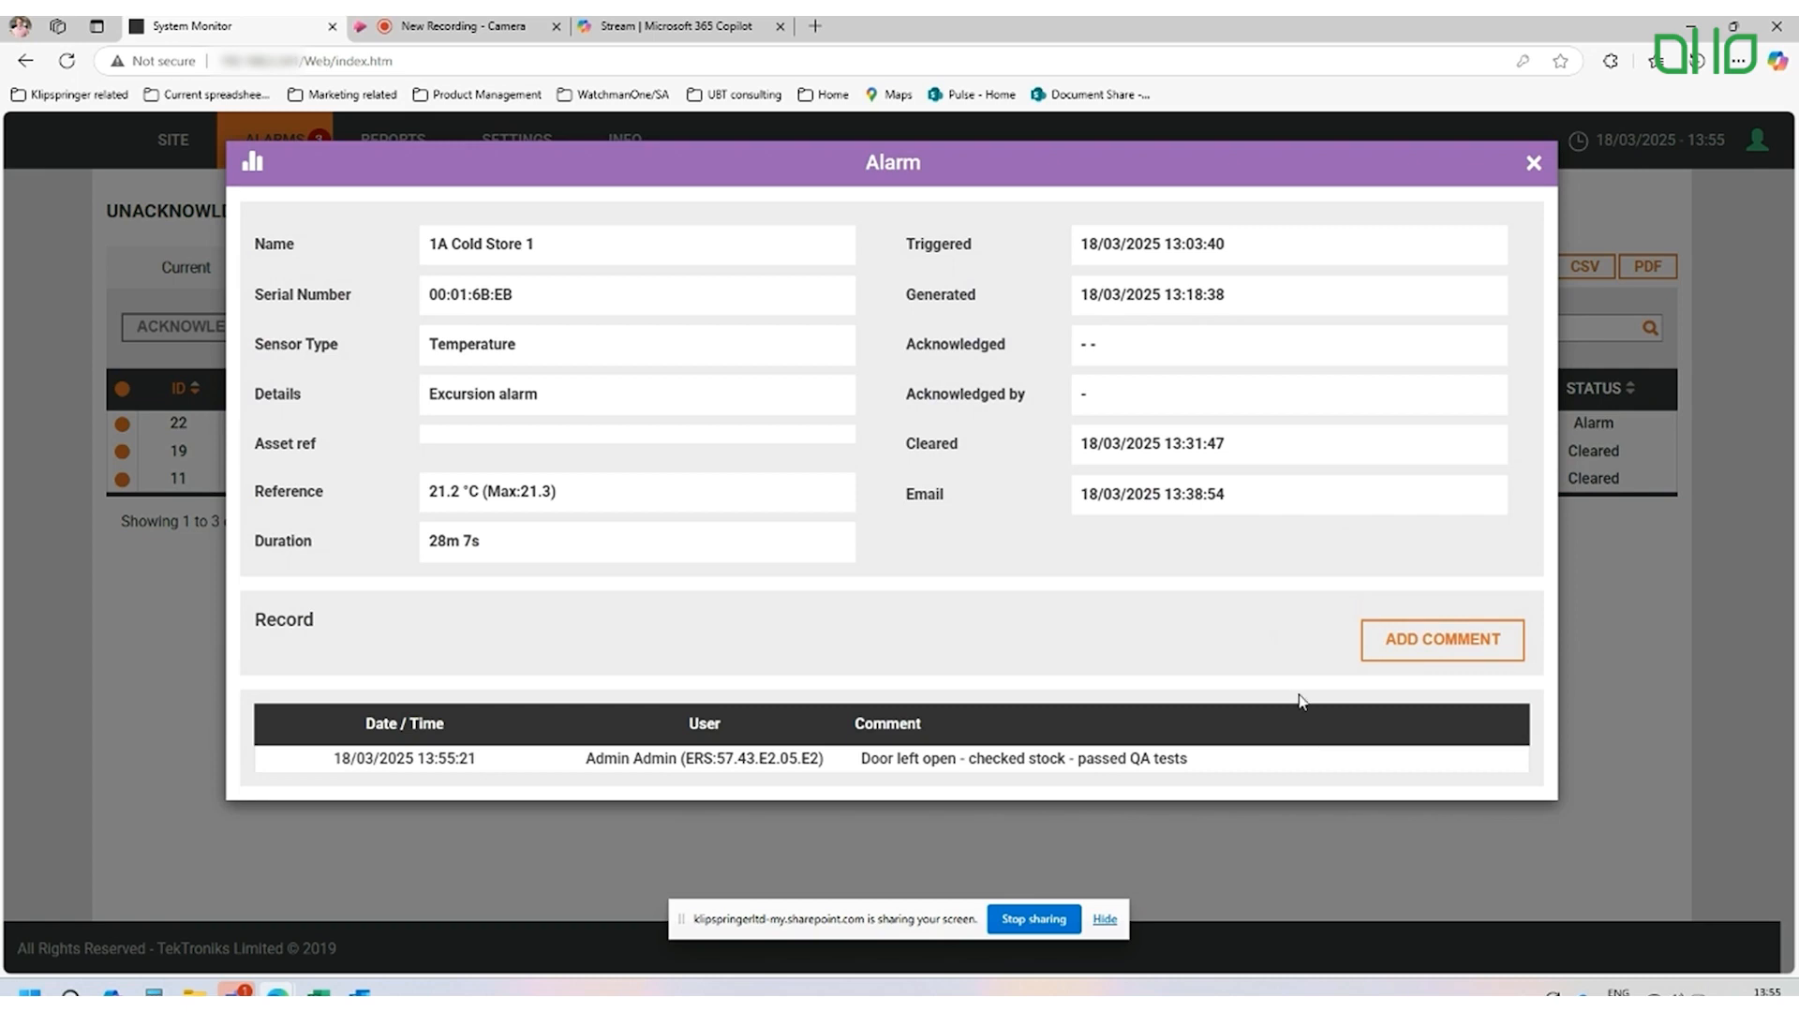
{"action": "left_click", "coordinate": [1531, 165]}
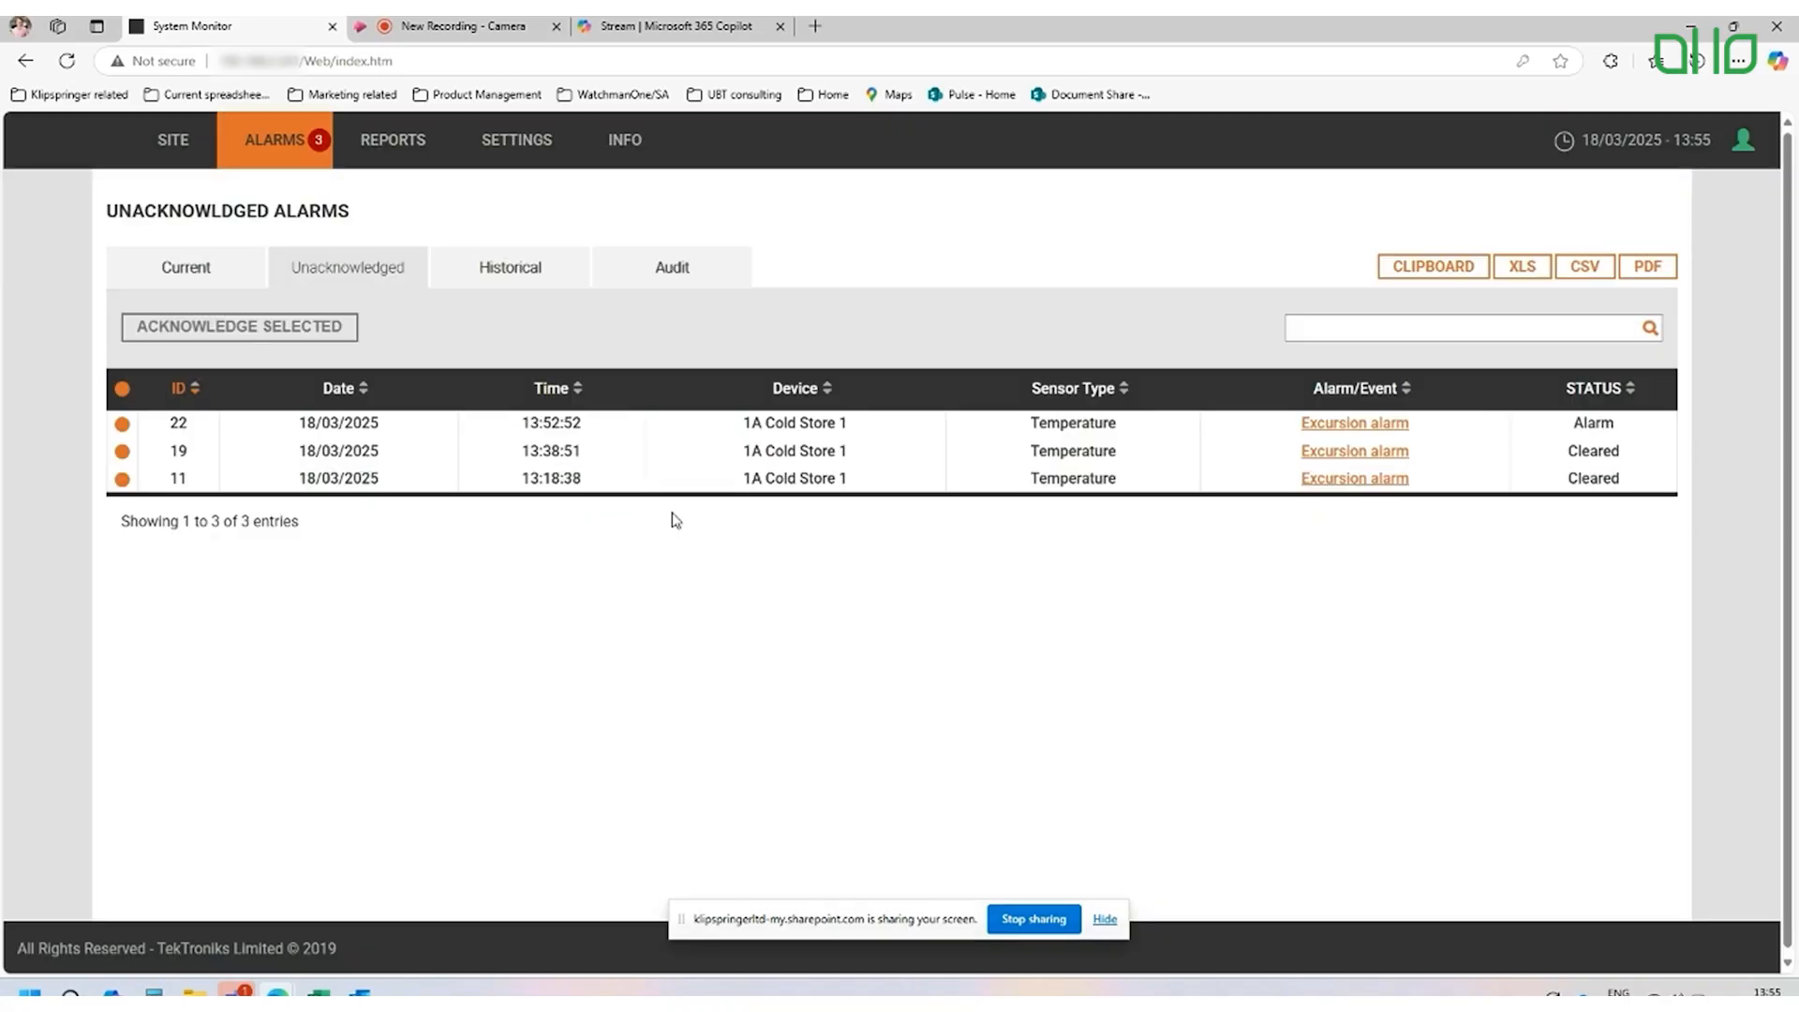
Step: Acknowledge the excursion alarms with IDs 11, 19 and 22, authorising it with the saved account password
{"action": "left_click", "coordinate": [122, 480]}
{"action": "left_click", "coordinate": [122, 452]}
{"action": "left_click", "coordinate": [122, 424]}
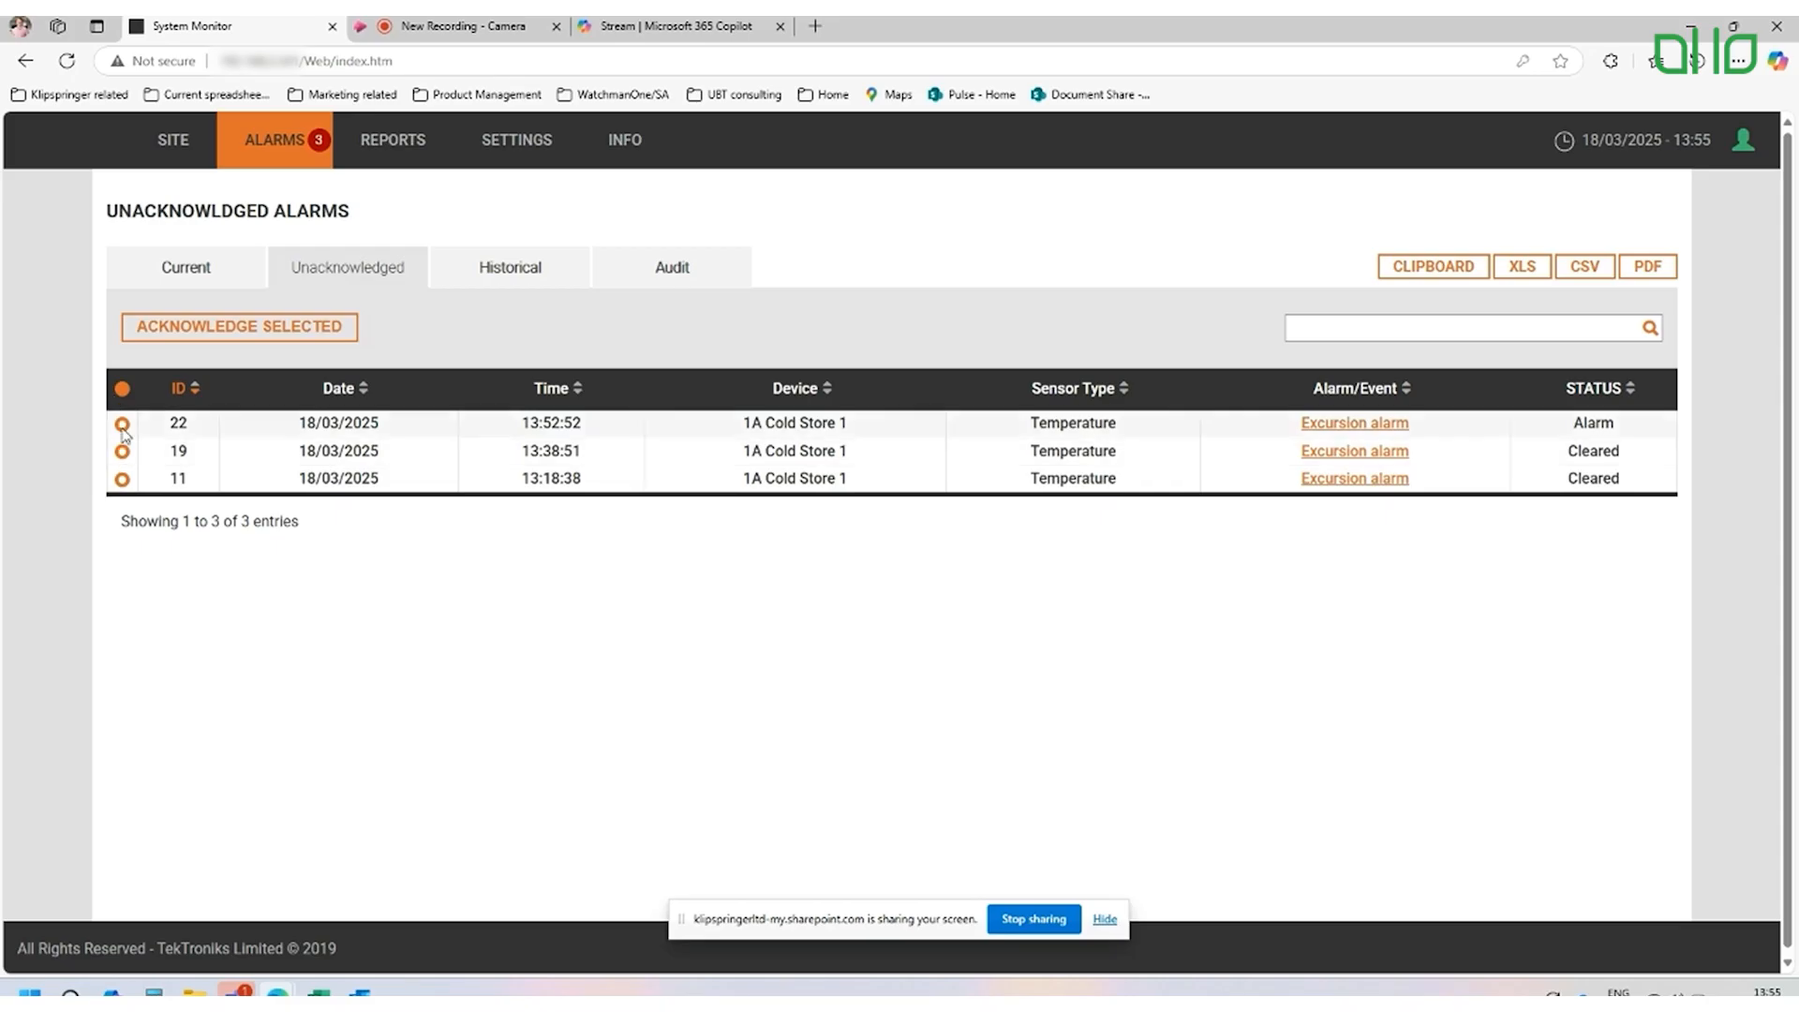
{"action": "left_click", "coordinate": [228, 330]}
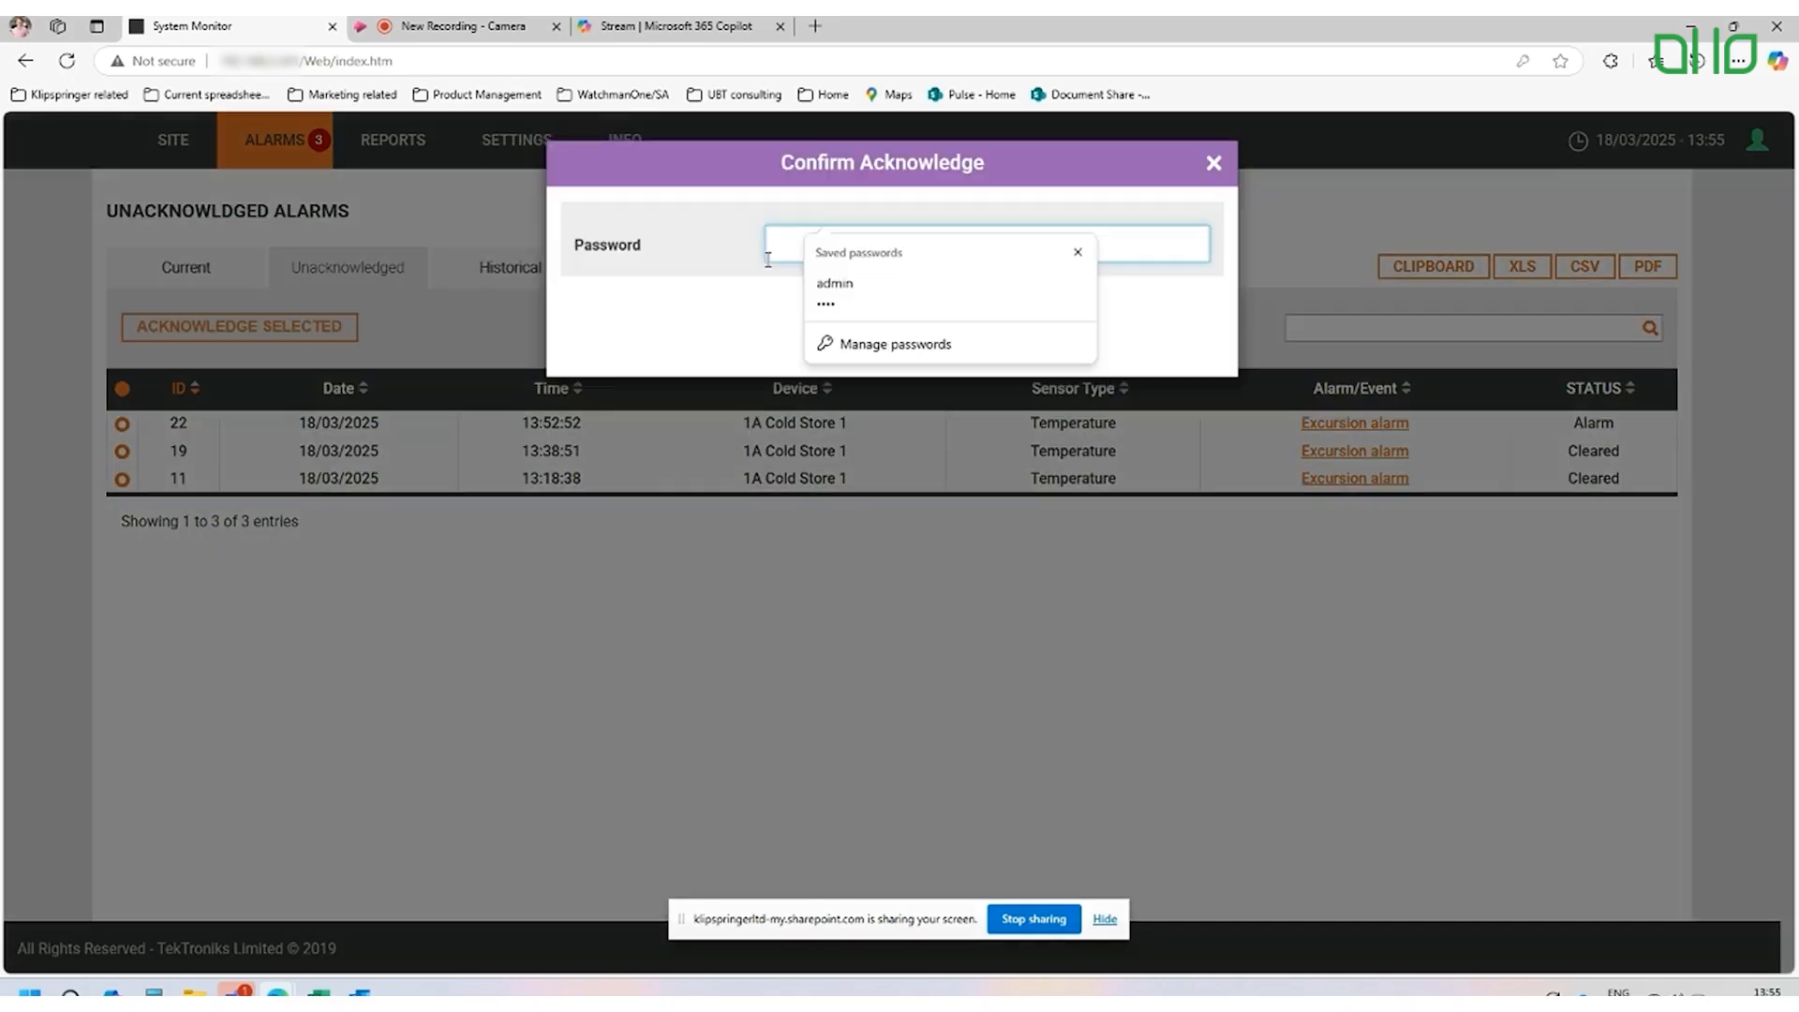
{"action": "left_click", "coordinate": [848, 285]}
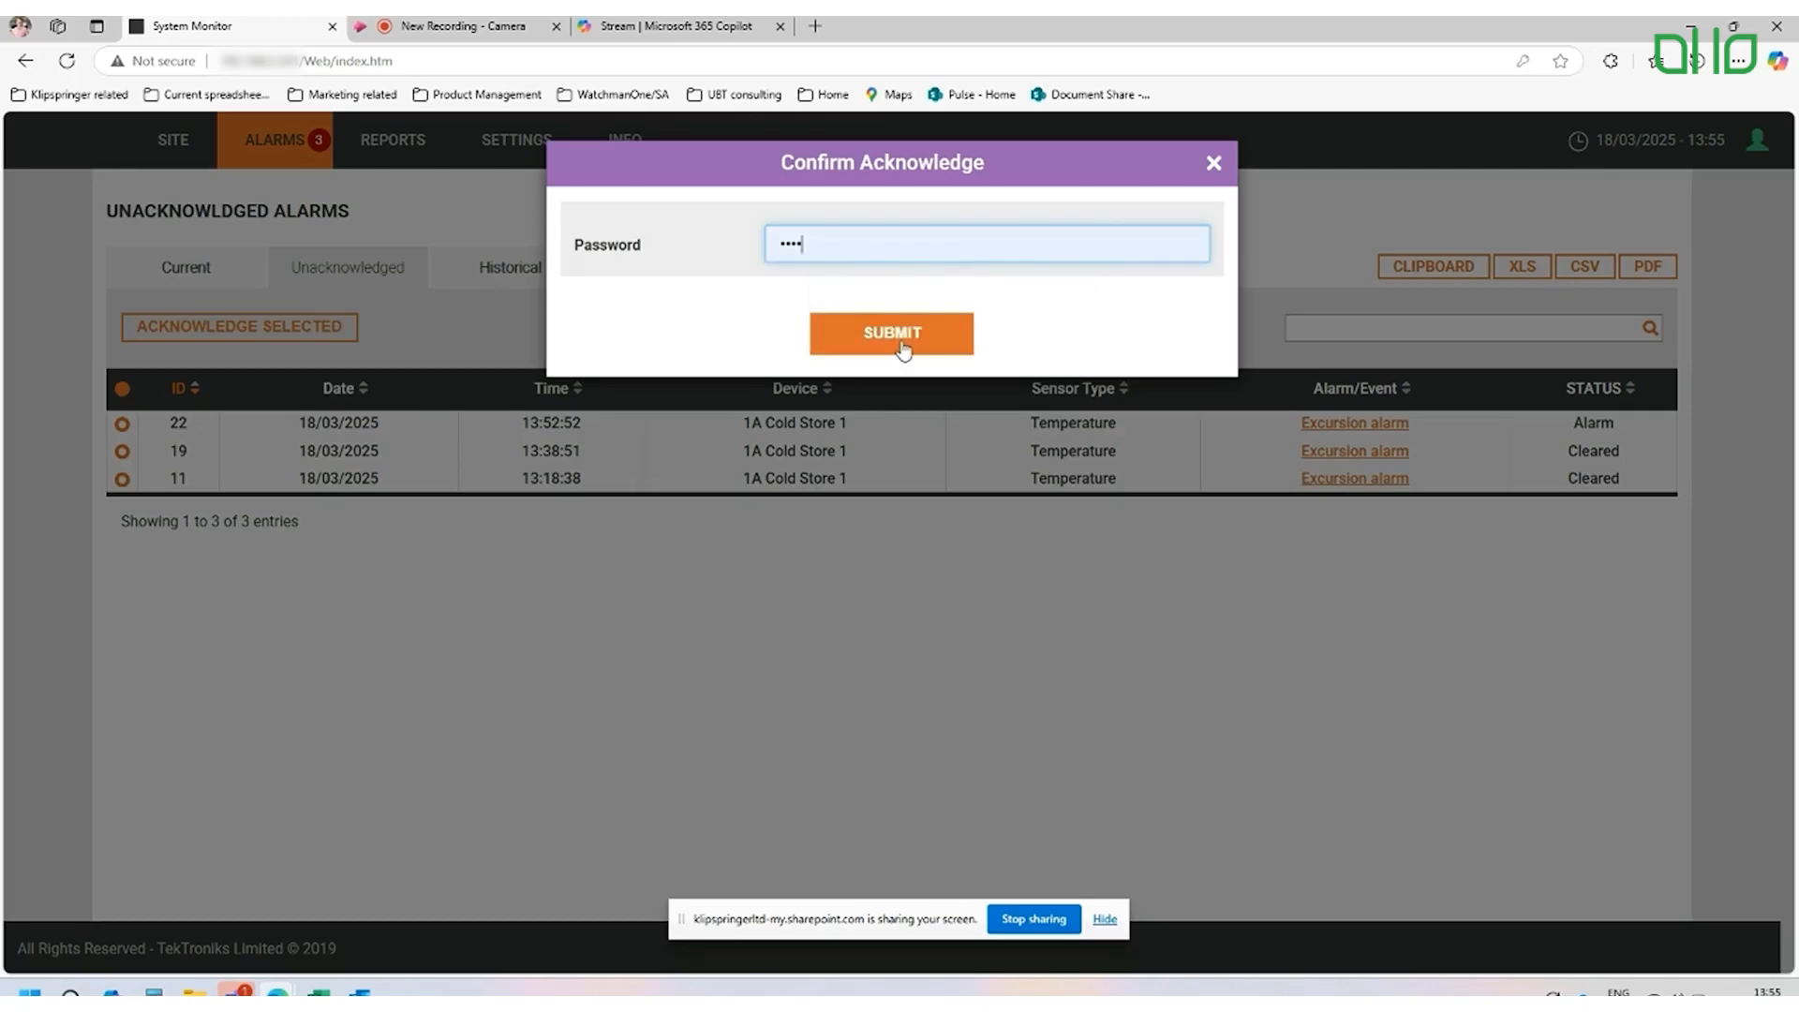
{"action": "left_click", "coordinate": [903, 349]}
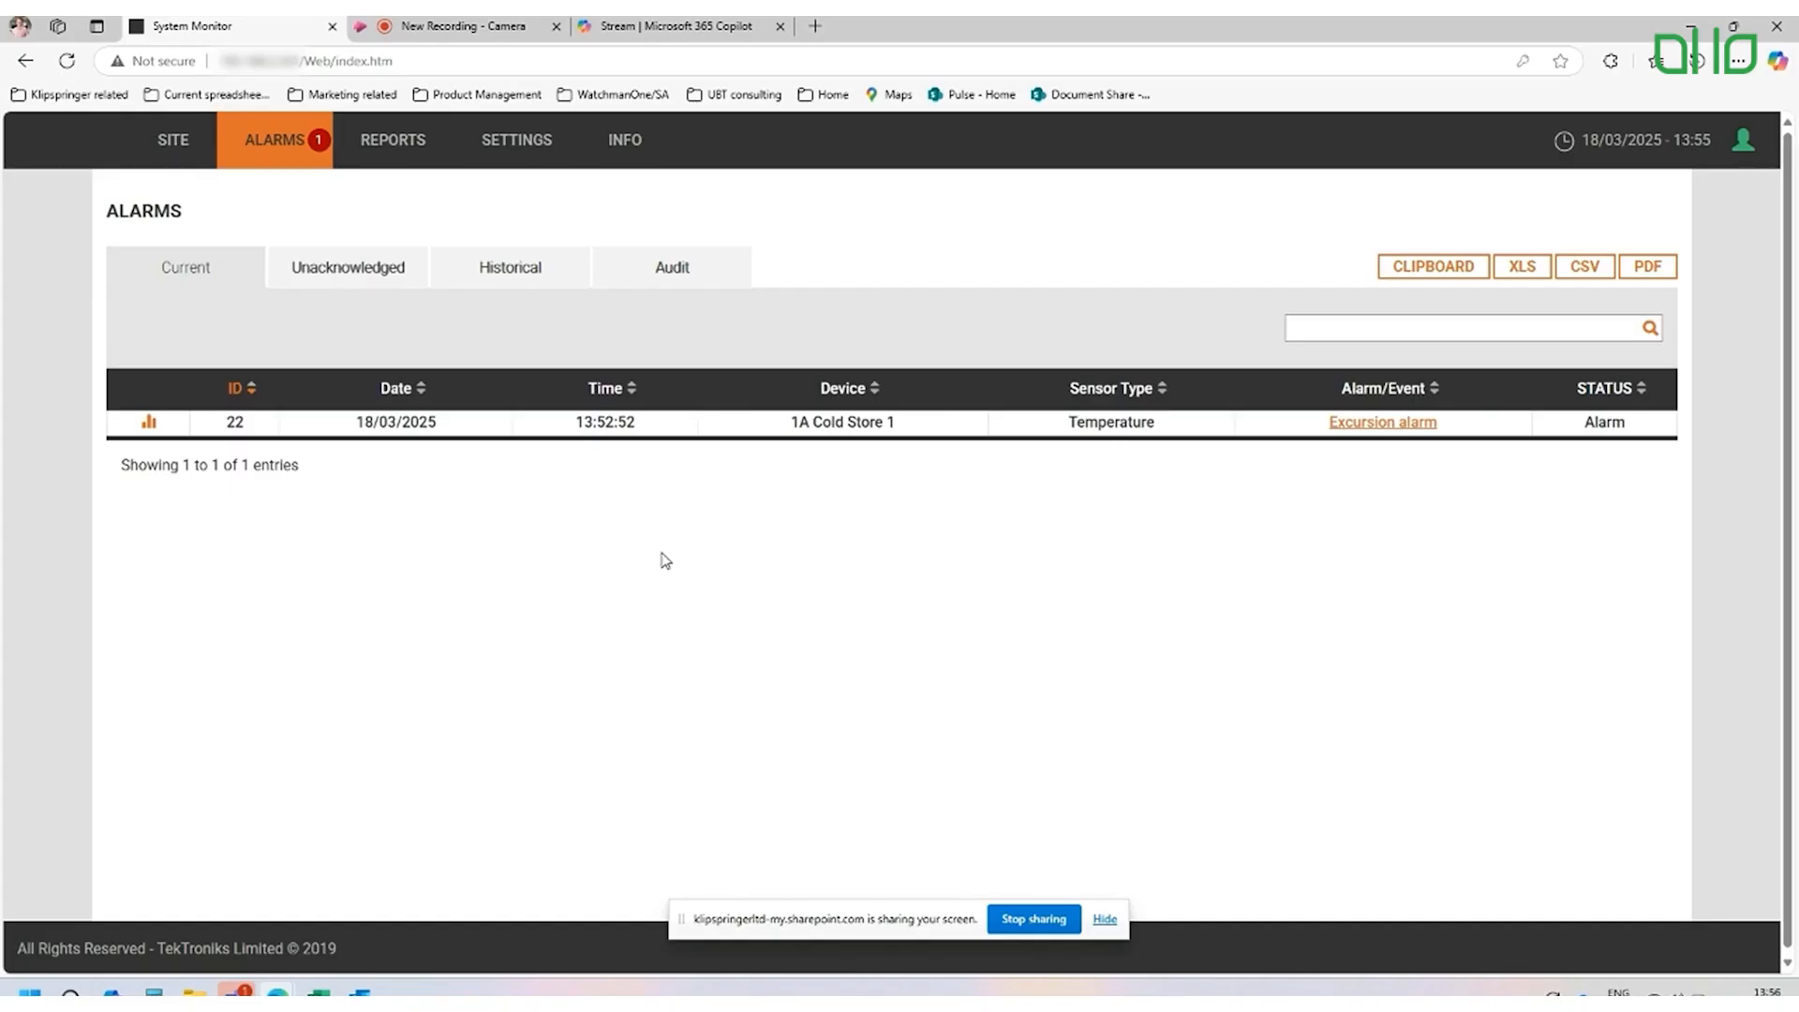
Step: Check the site status list and the current alarms, and show the historical alarms
{"action": "left_click", "coordinate": [187, 140]}
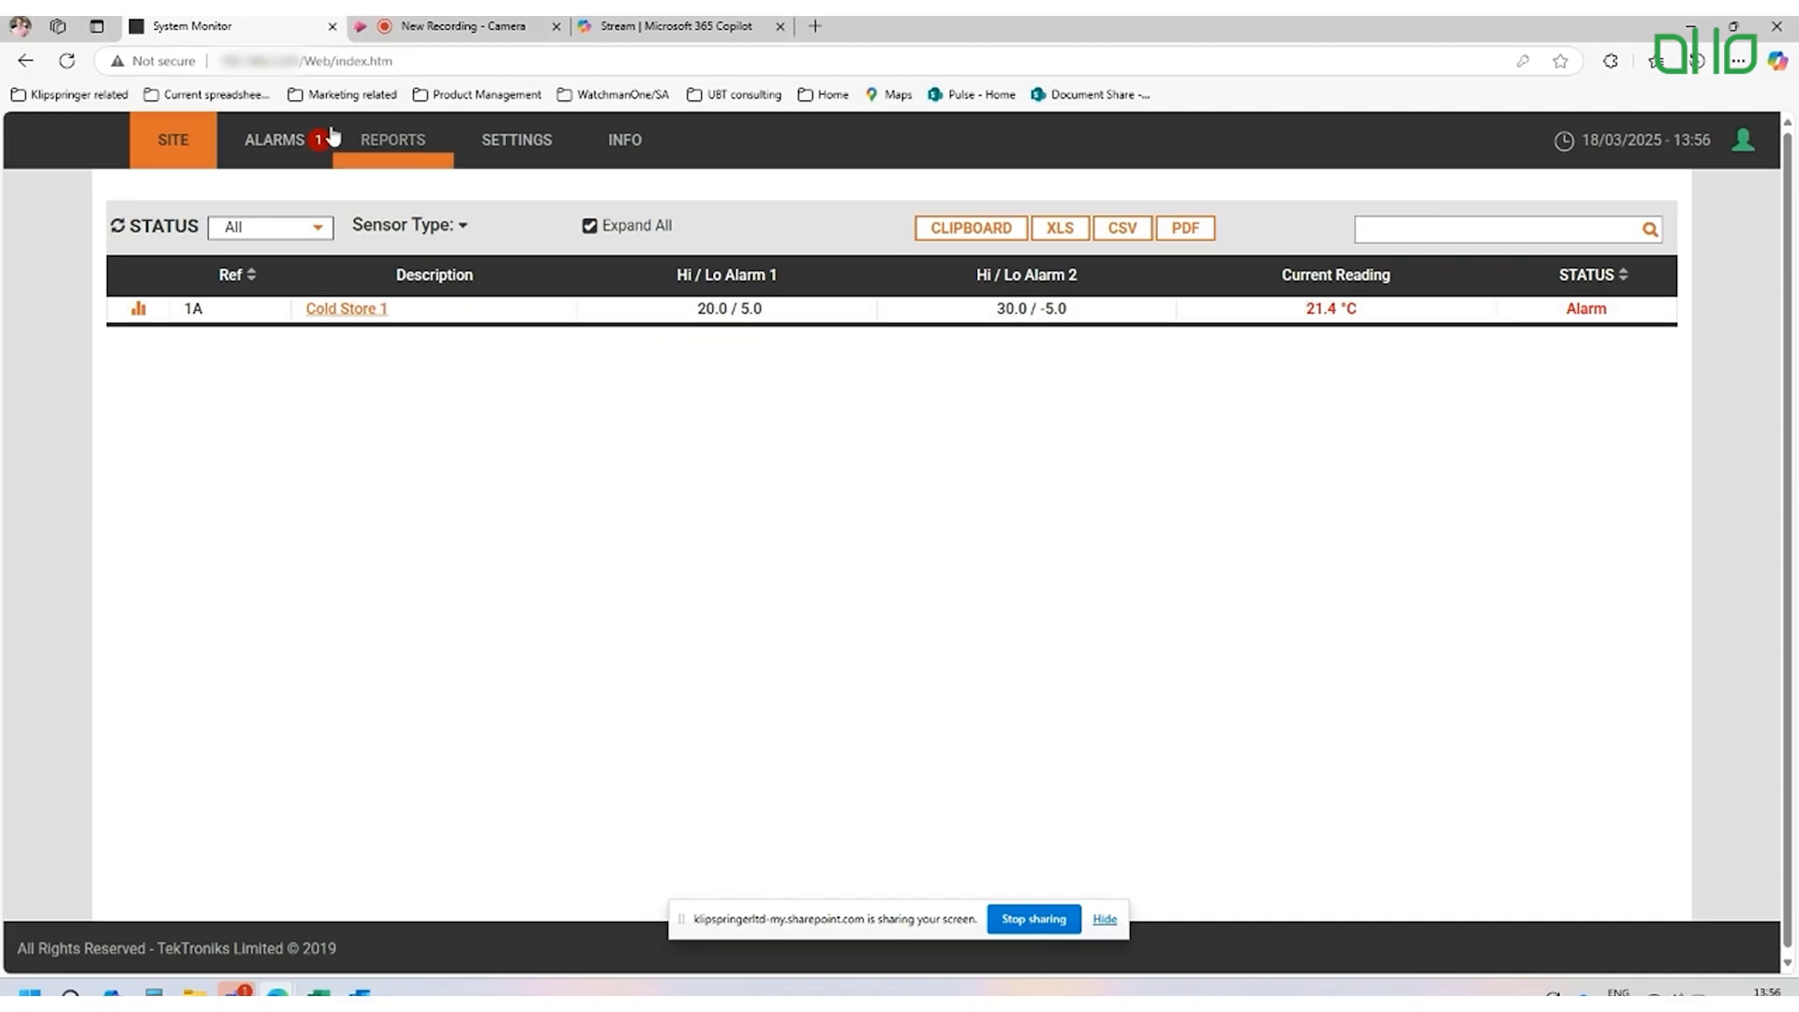
{"action": "left_click", "coordinate": [263, 142]}
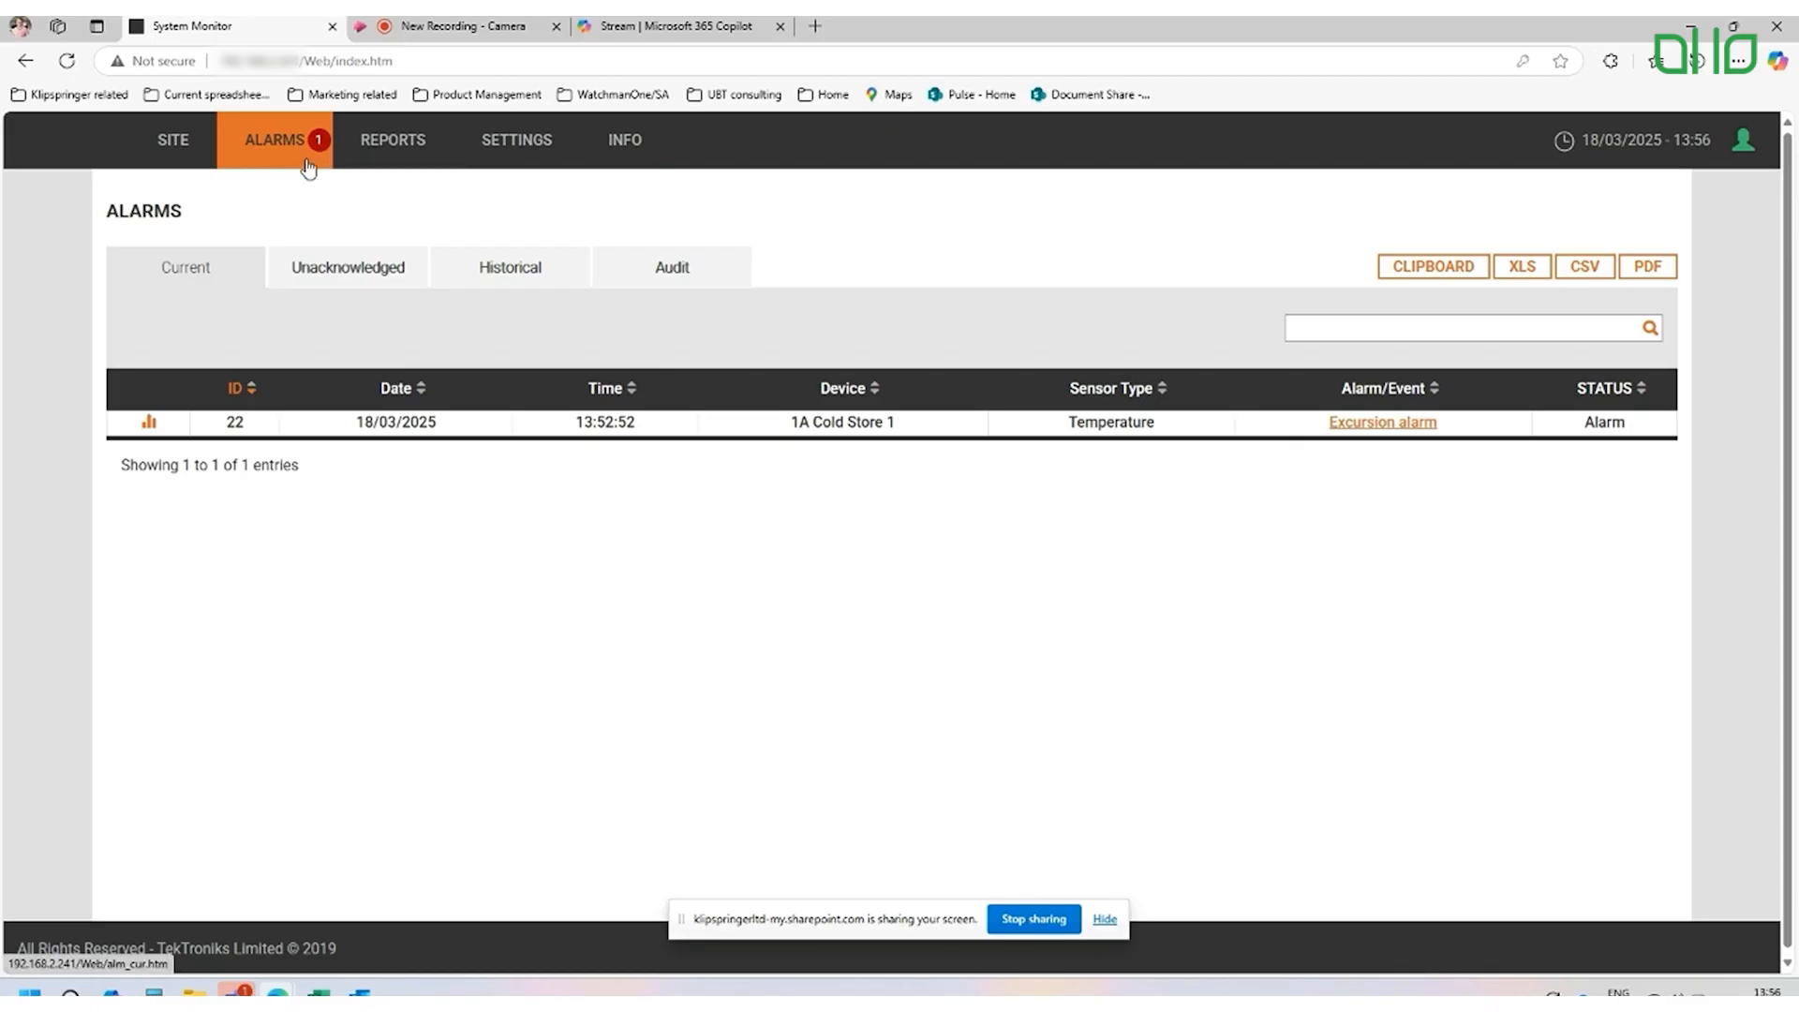
{"action": "left_click", "coordinate": [529, 280]}
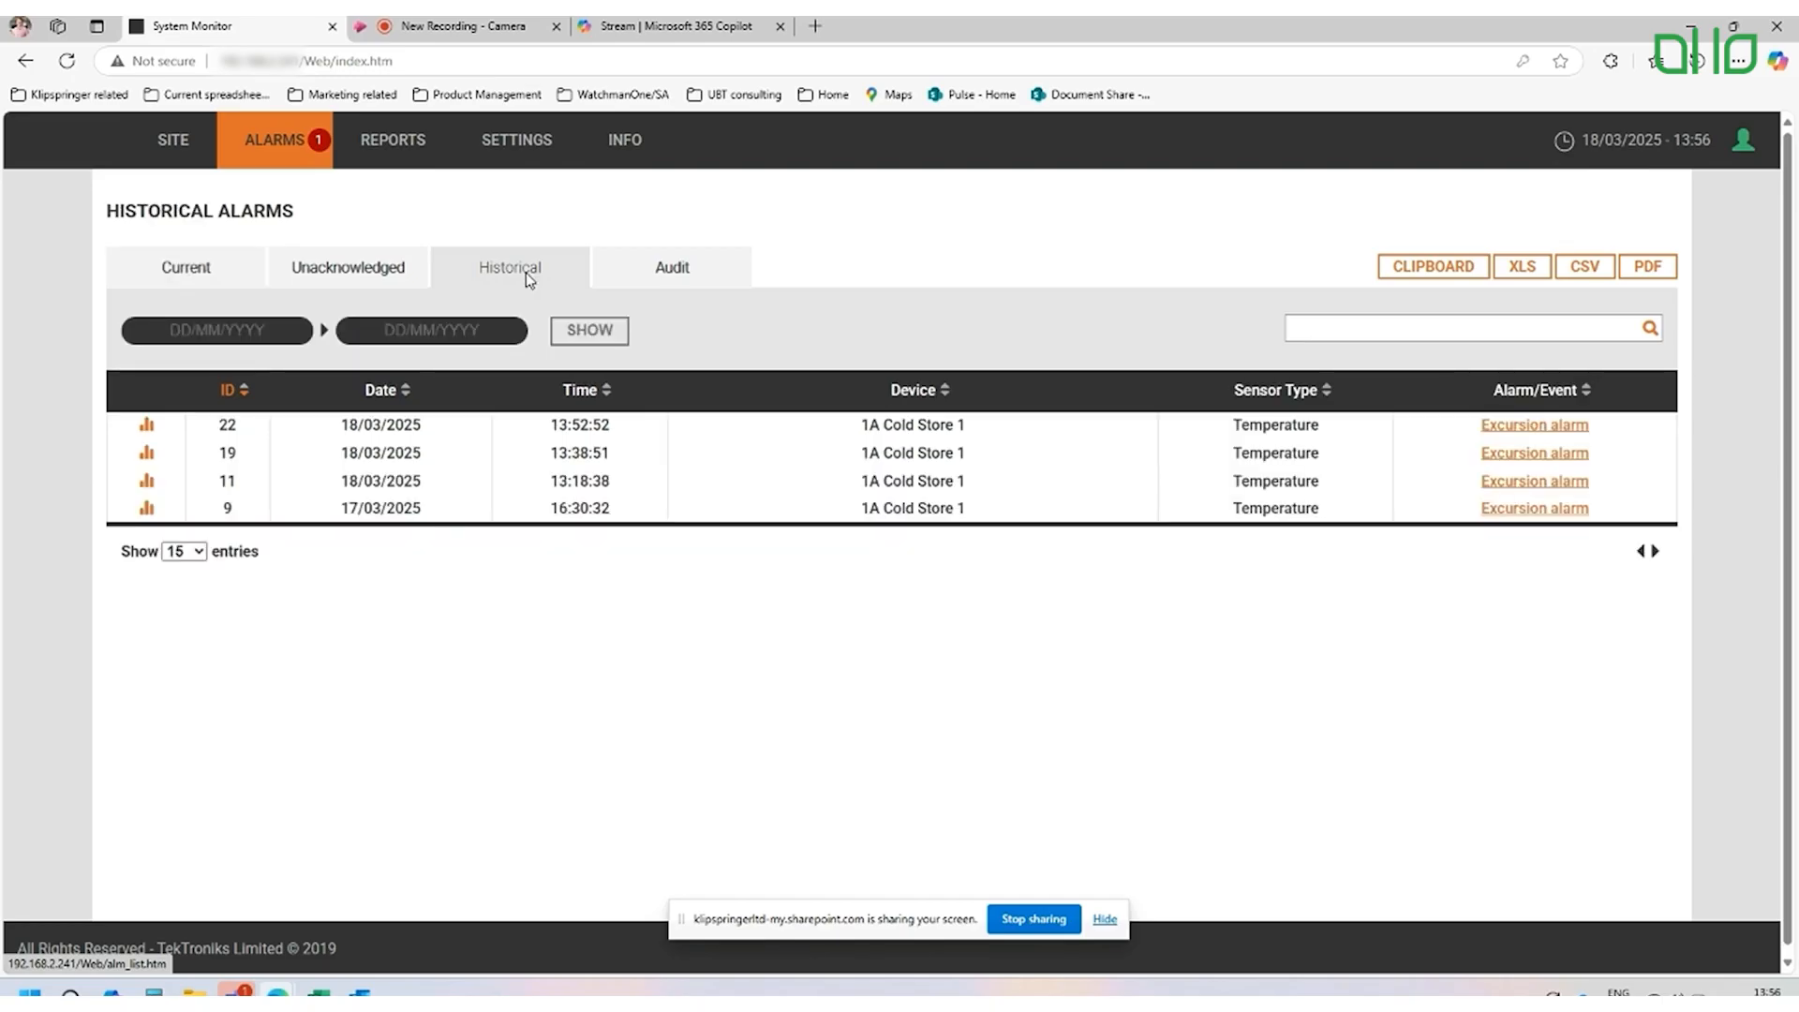
Step: Review the details of the historical excursion alarms with IDs 9 and 11, closing each afterwards
{"action": "left_click", "coordinate": [1529, 512]}
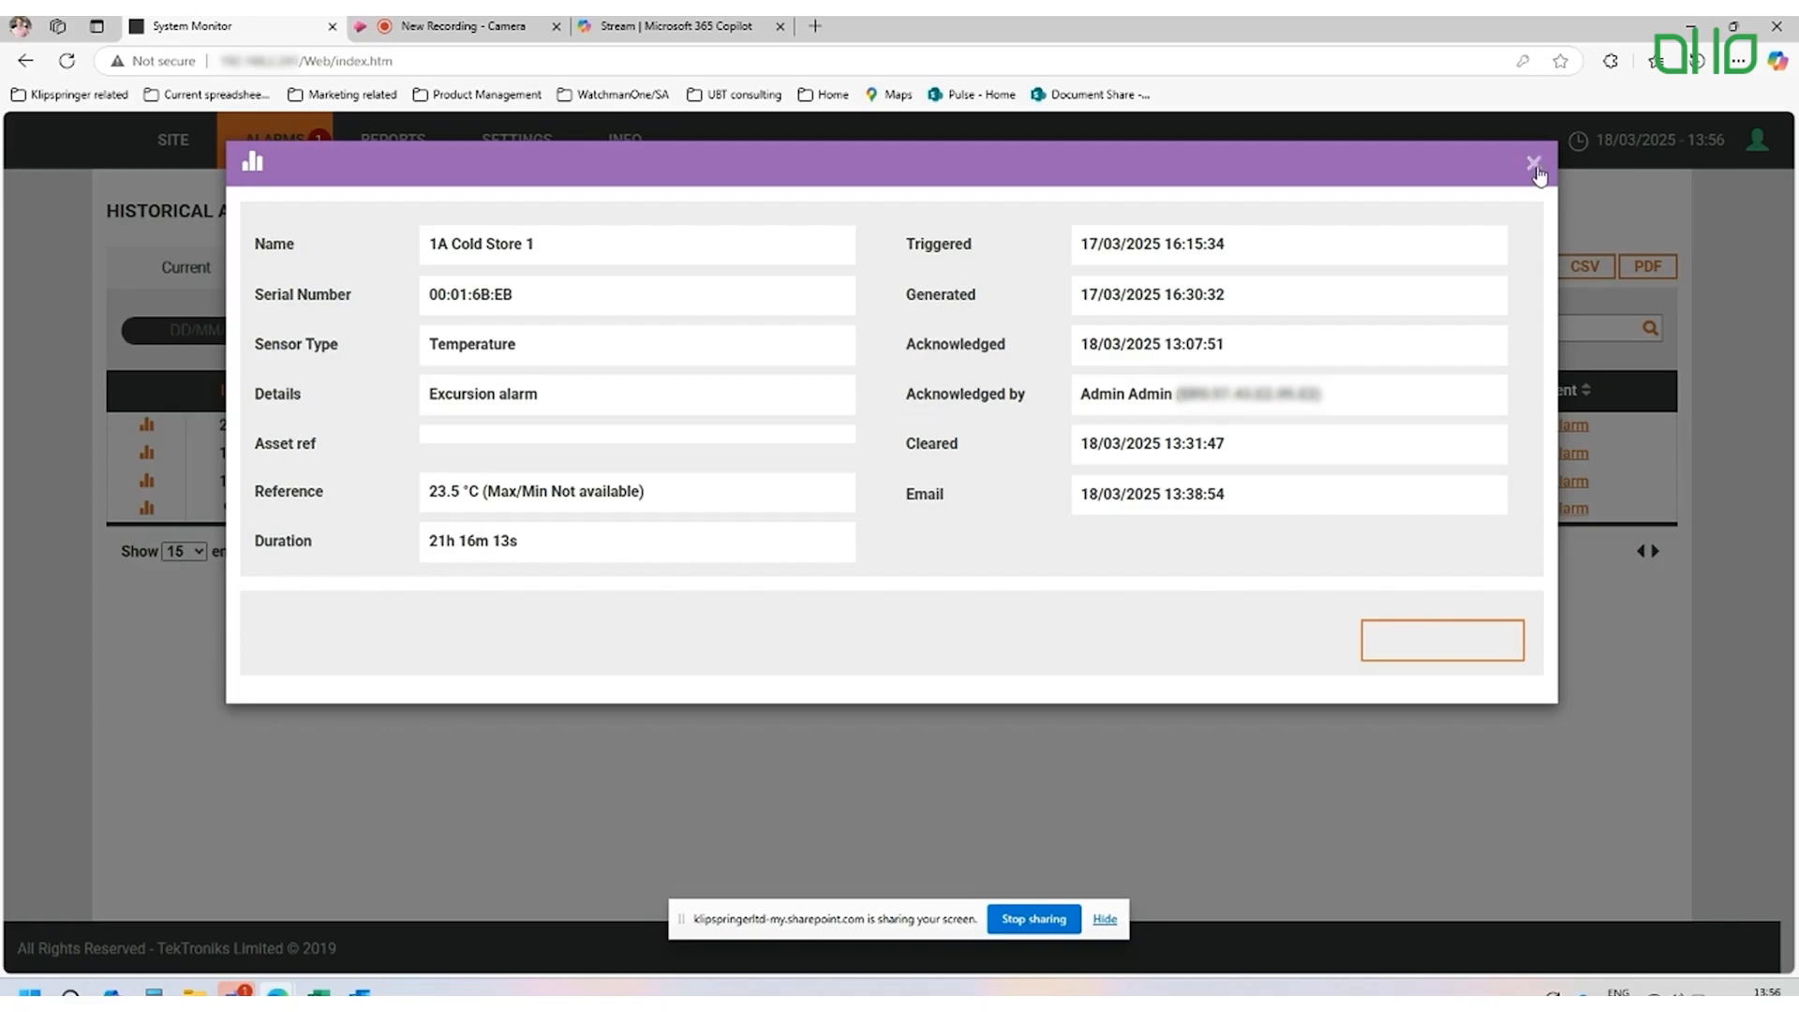
{"action": "left_click", "coordinate": [1534, 165]}
{"action": "left_click", "coordinate": [1550, 484]}
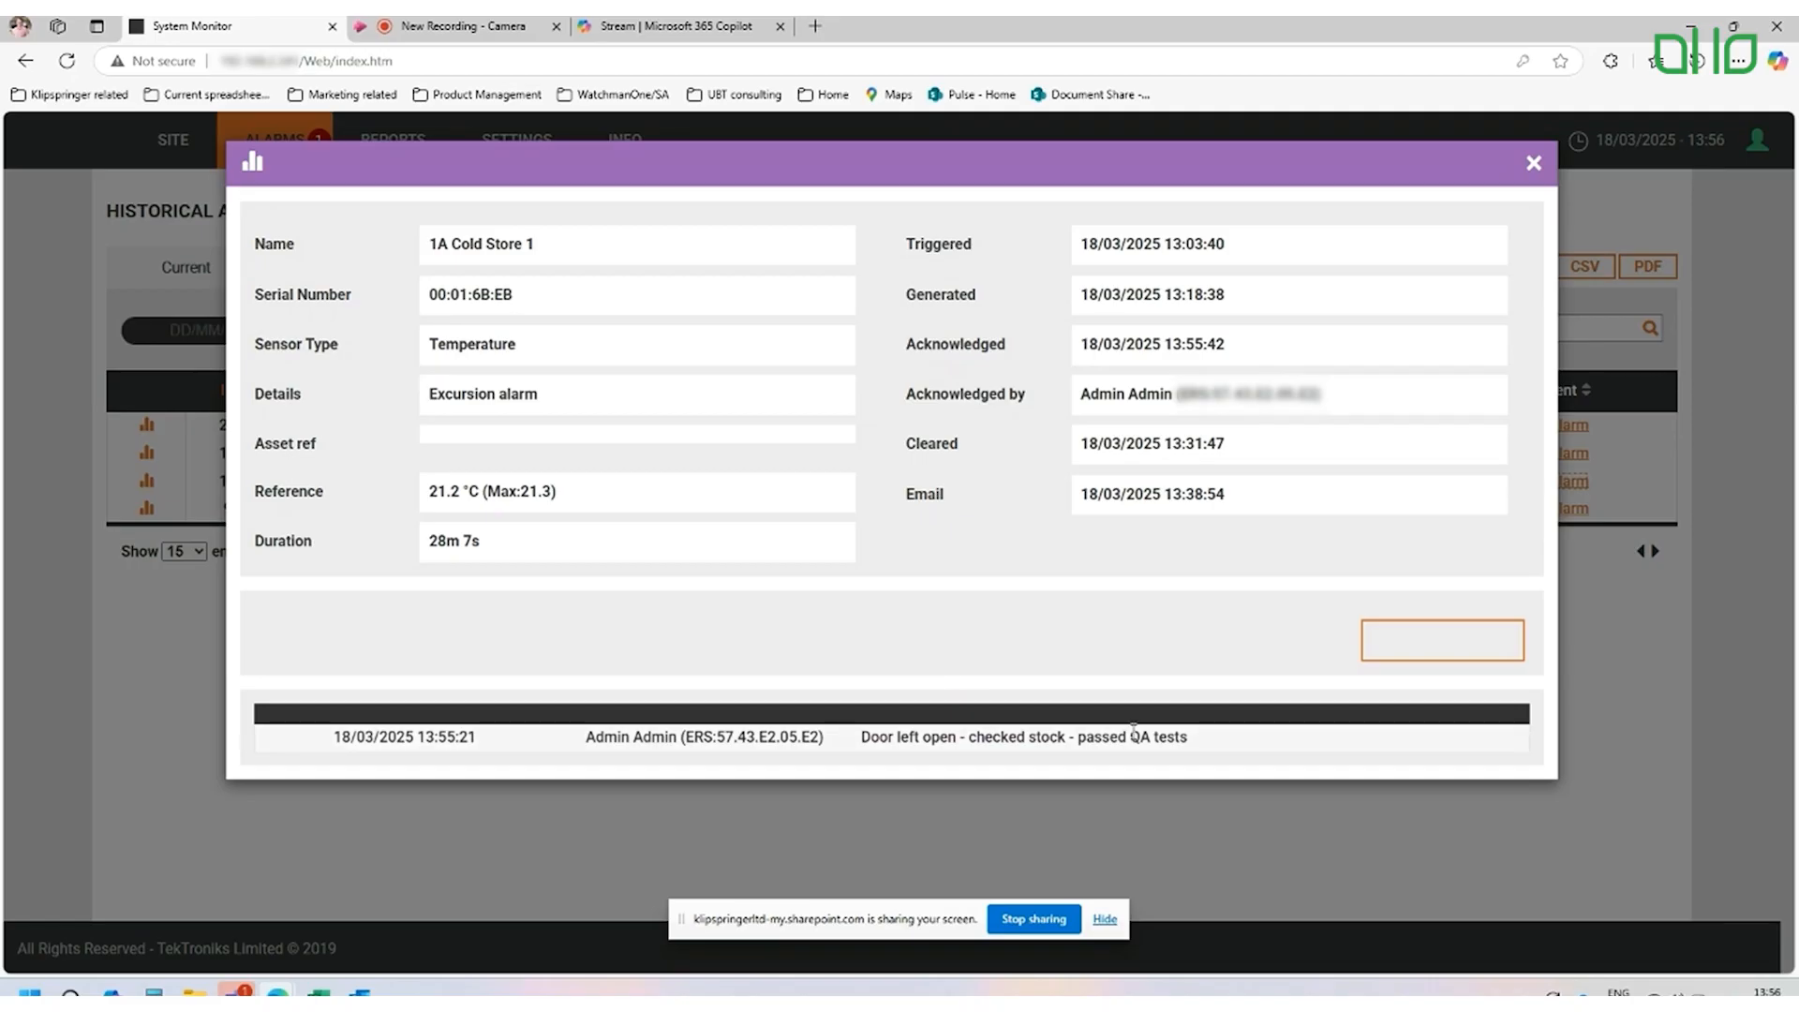
{"action": "left_click", "coordinate": [1531, 166]}
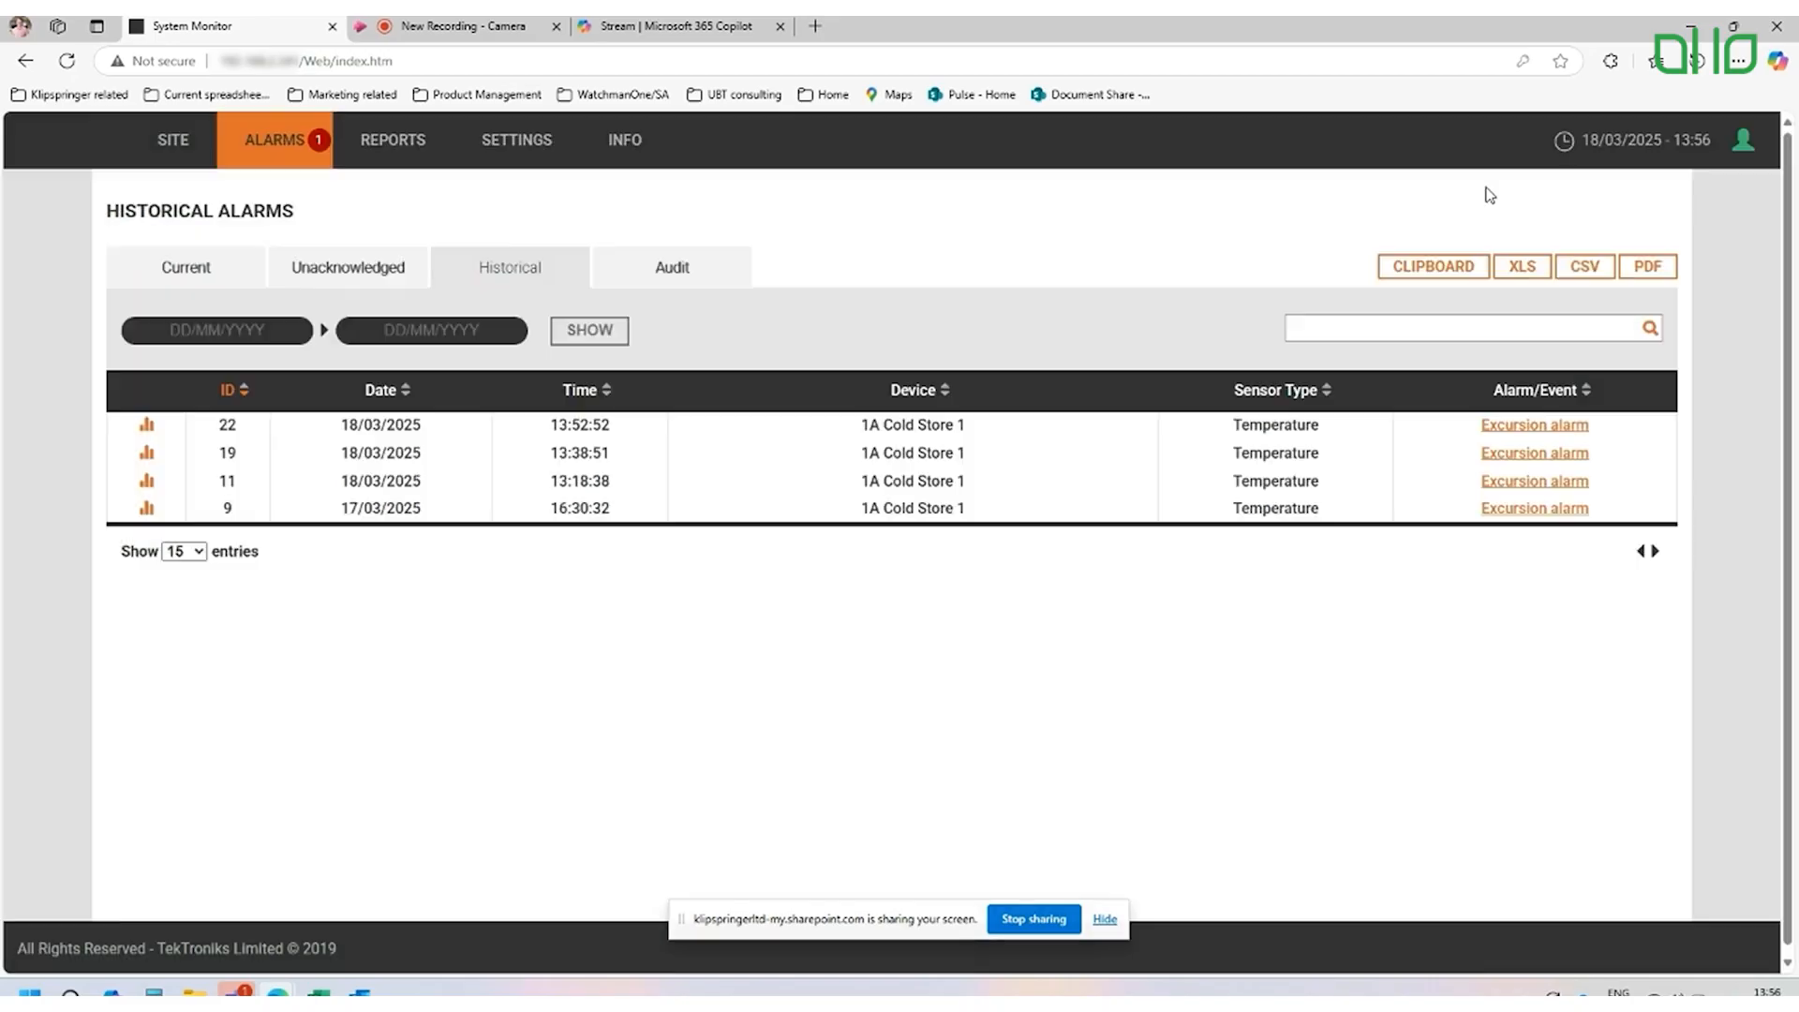
Step: Show the alarm audit list and examine the device configuration update with ID 21 for Cold Store 1
{"action": "left_click", "coordinate": [669, 273]}
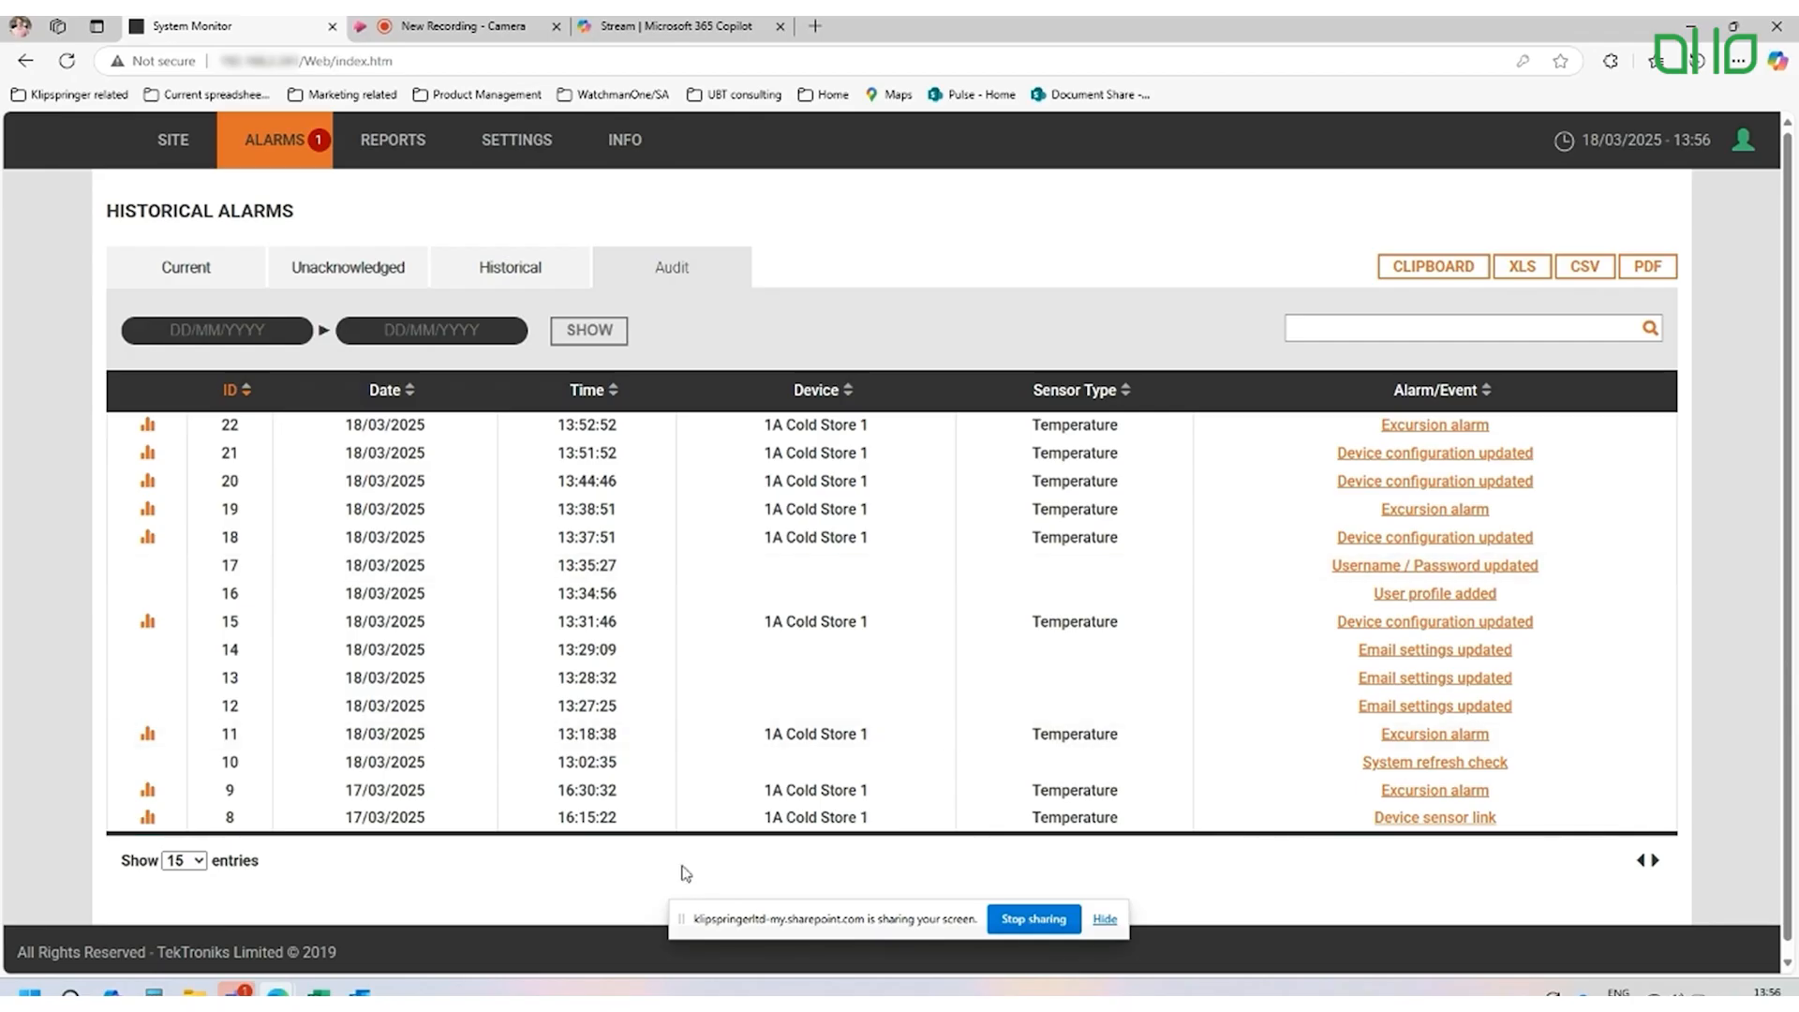
{"action": "left_click", "coordinate": [1403, 459]}
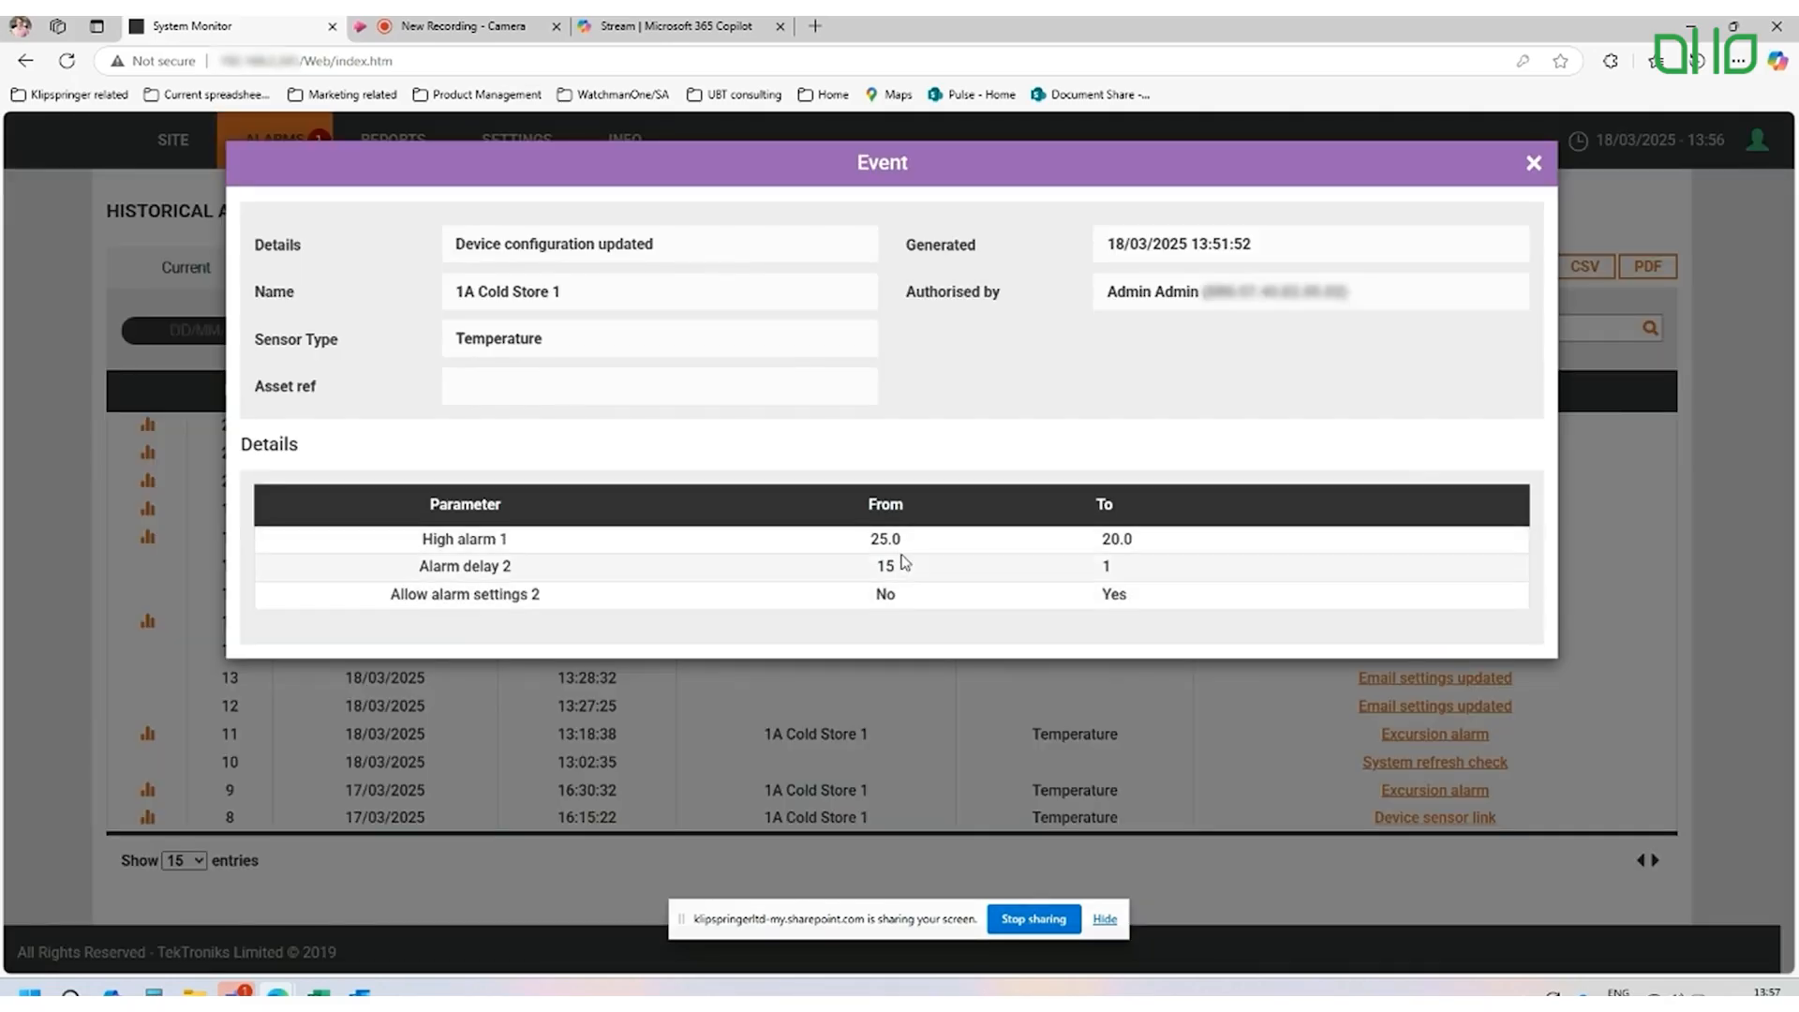